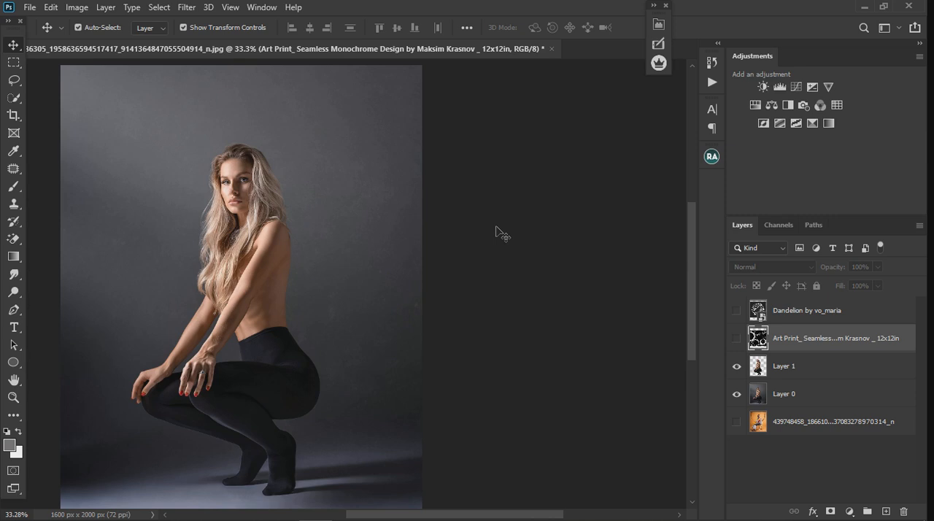
# - Show only the bottom photo layer of the seated woman on orange, hiding Layer 0 and Layer 1, and inspect her patterned outfit
pyautogui.scroll(-4, 415, 224)
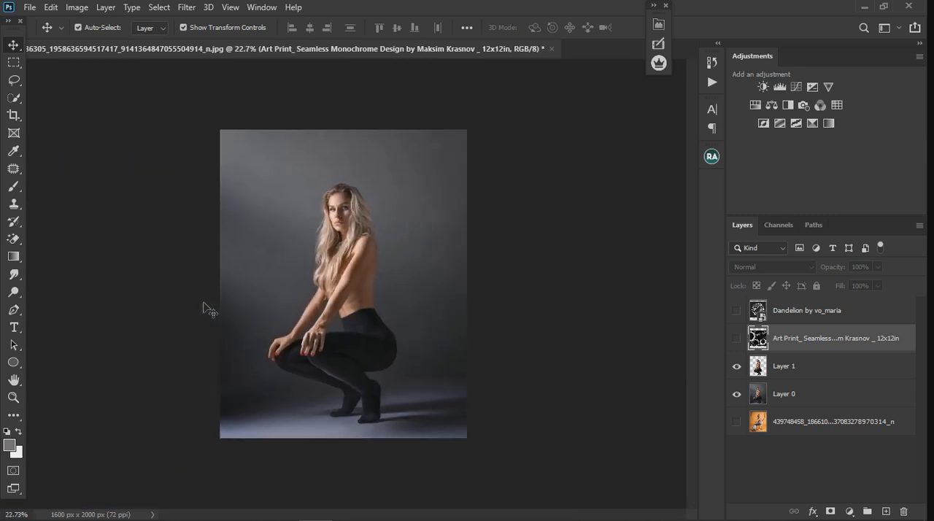
pyautogui.scroll(4, 202, 298)
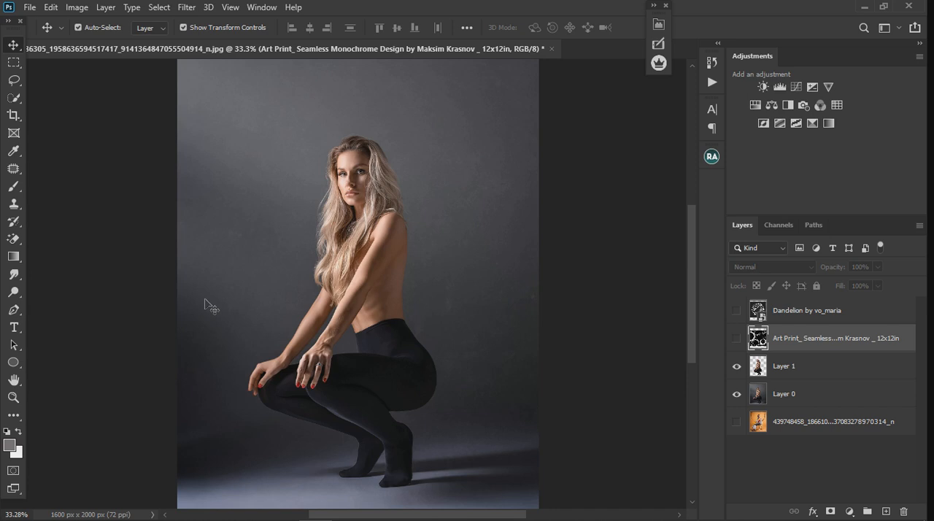
pyautogui.click(736, 422)
pyautogui.click(737, 394)
pyautogui.click(737, 366)
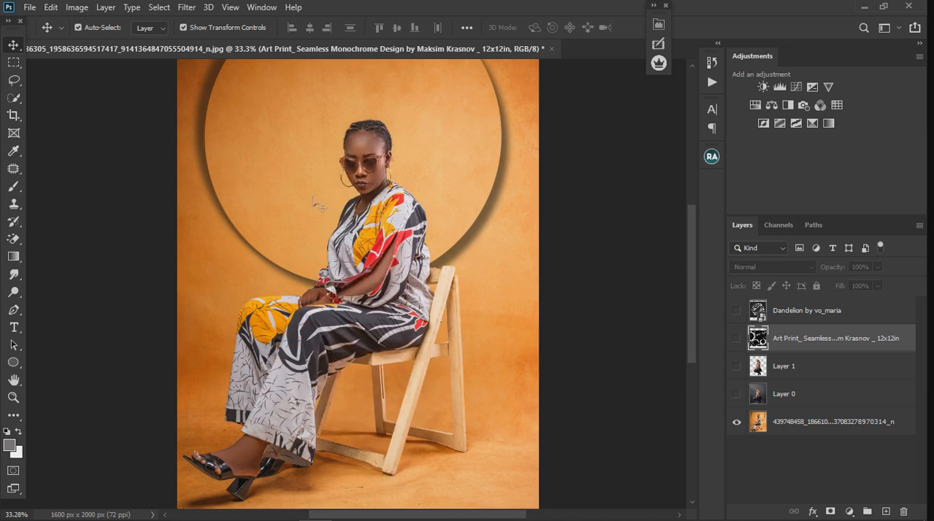
pyautogui.scroll(5, 522, 152)
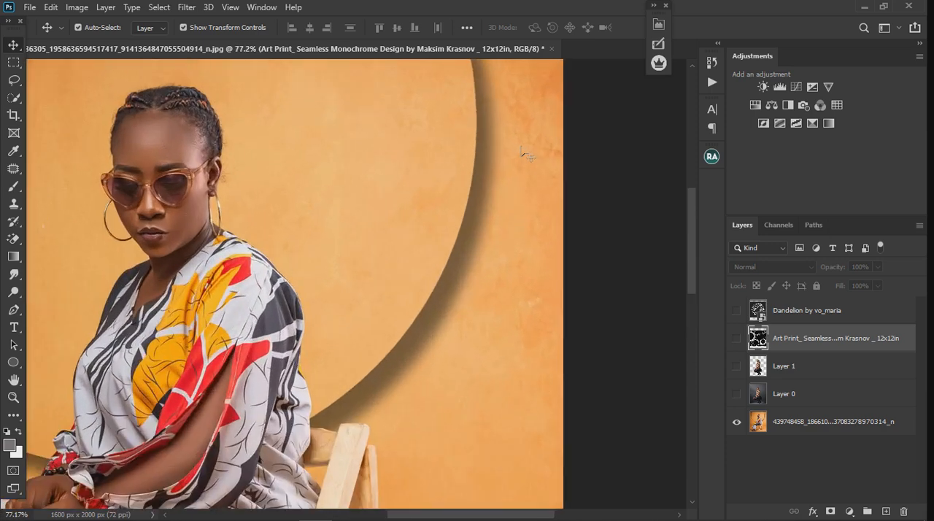
pyautogui.scroll(-5, 533, 205)
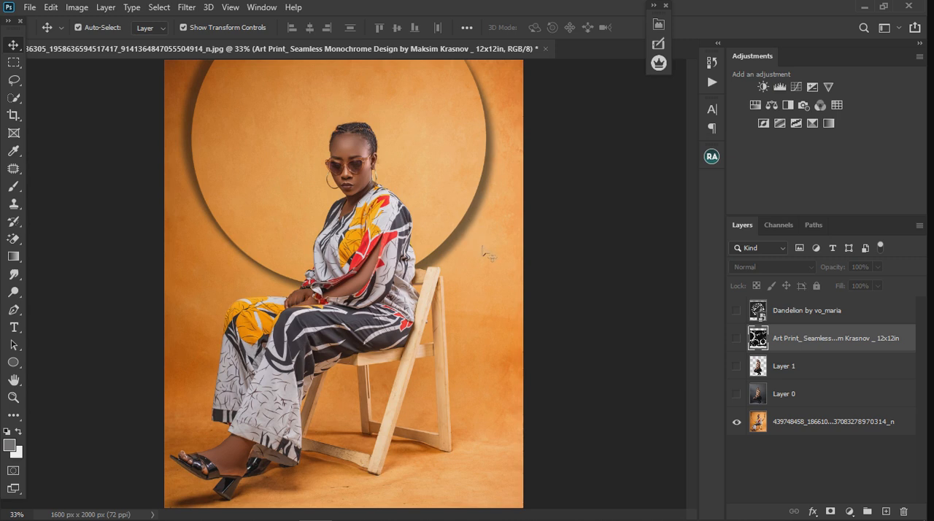
# - Hide the orange photo, show Layer 0 and Layer 1, and compare the full studio portrait with the cut-out model
pyautogui.click(735, 421)
pyautogui.click(736, 394)
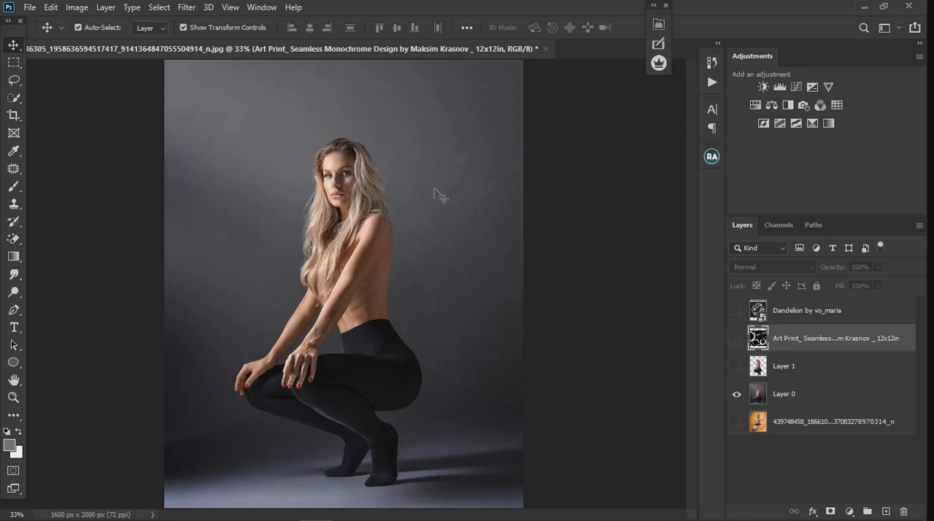
pyautogui.click(737, 367)
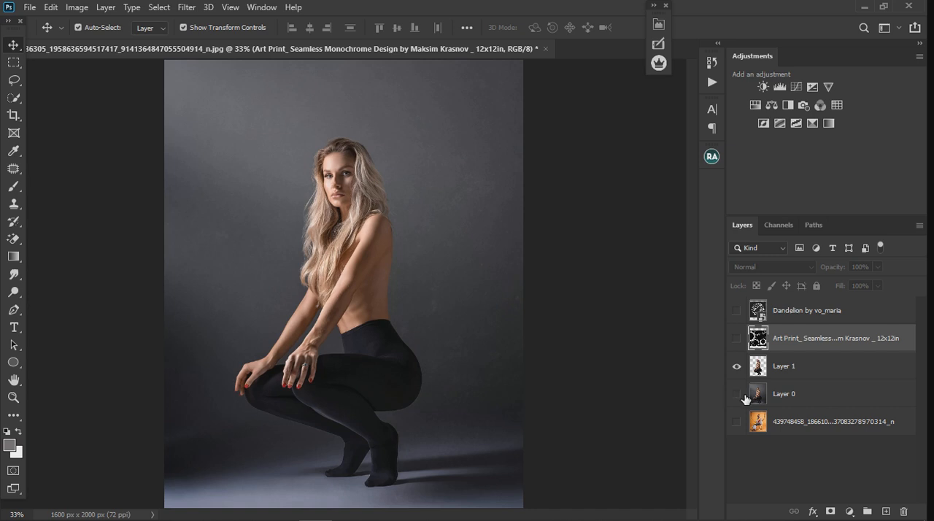
pyautogui.click(741, 395)
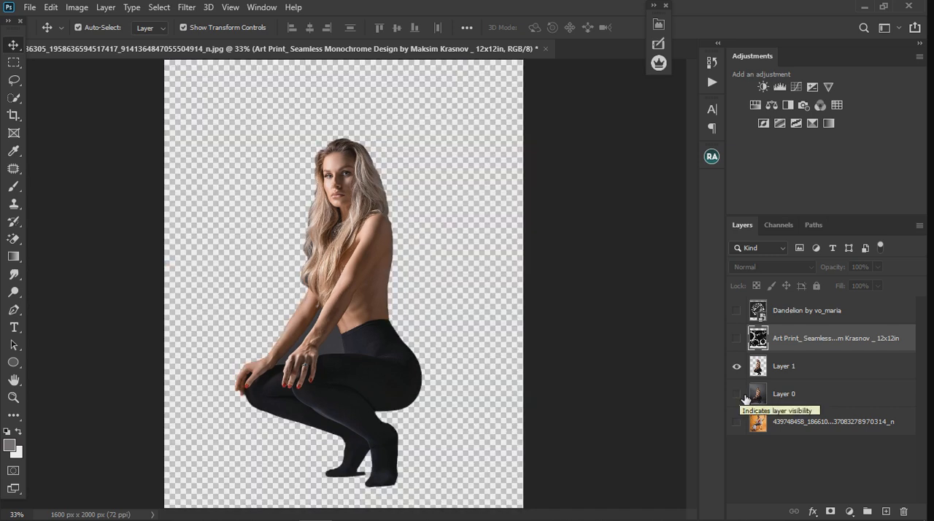
pyautogui.click(742, 395)
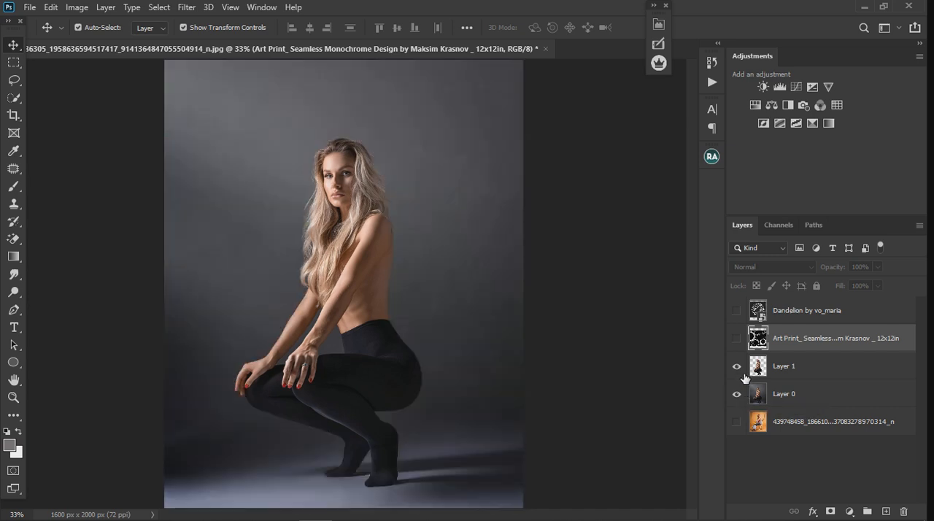
pyautogui.click(736, 366)
pyautogui.click(736, 366)
# - Preview the circle-pattern and Dandelion layers, leaving the circle pattern visible over Layer 0 with Layer 1 and Dandelion hidden
pyautogui.click(737, 339)
pyautogui.click(737, 339)
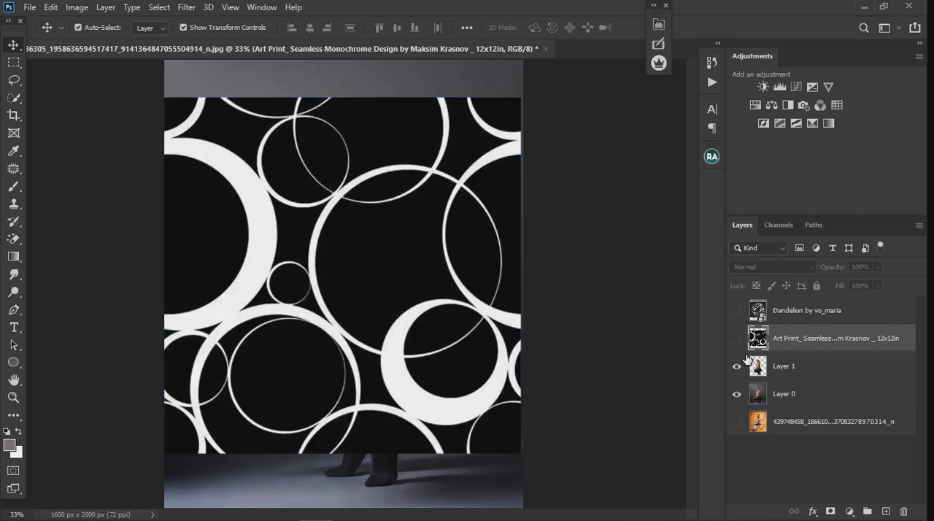
pyautogui.click(736, 366)
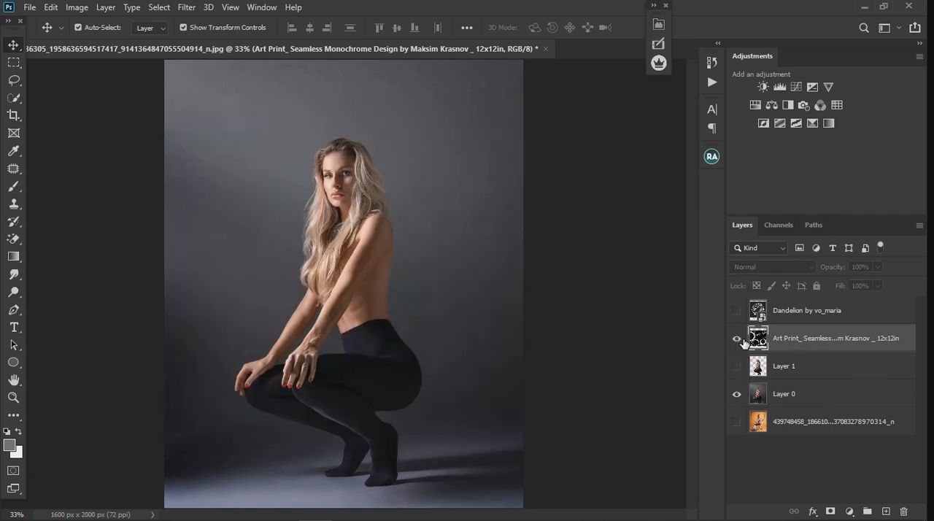
pyautogui.click(737, 337)
pyautogui.click(736, 338)
pyautogui.click(736, 311)
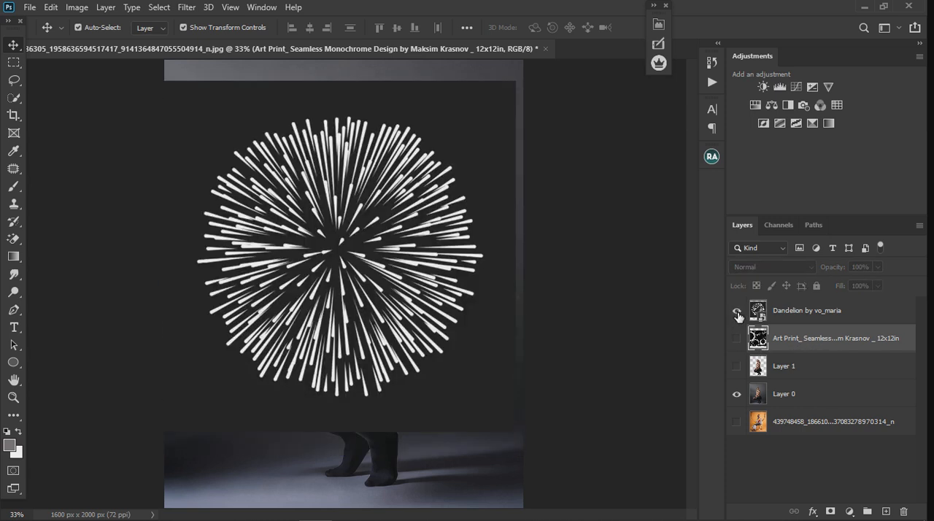
pyautogui.click(737, 312)
pyautogui.click(737, 339)
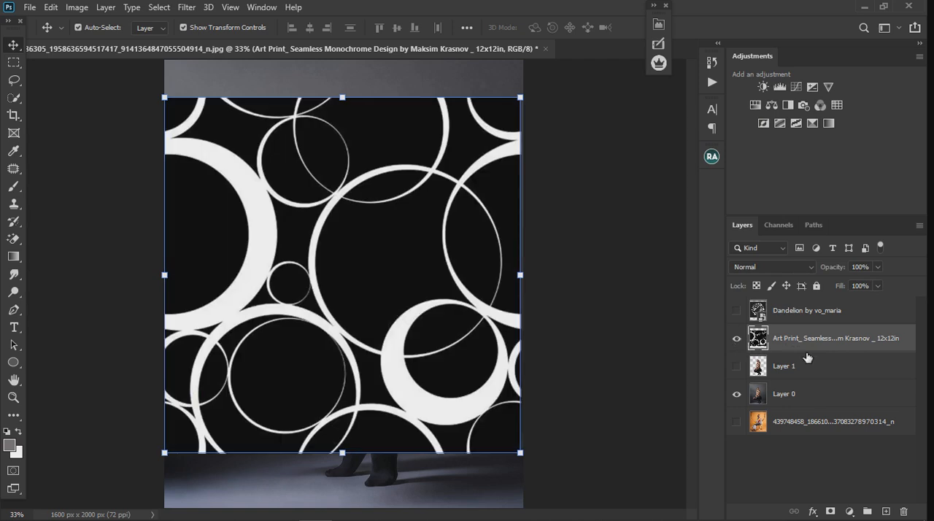
# - Knock out the circle pattern's black background by setting its This Layer Blend If black slider to 91 / 152
pyautogui.doubleClick(835, 340)
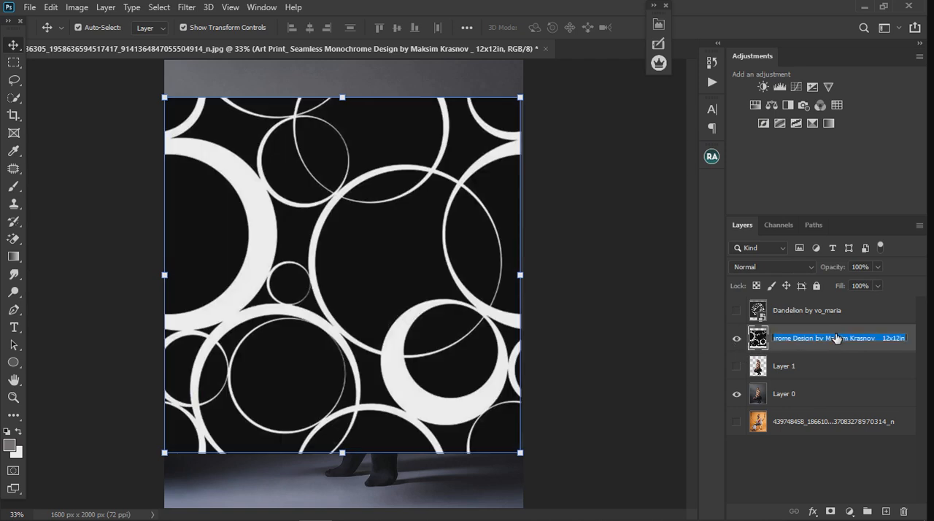
pyautogui.press('Return')
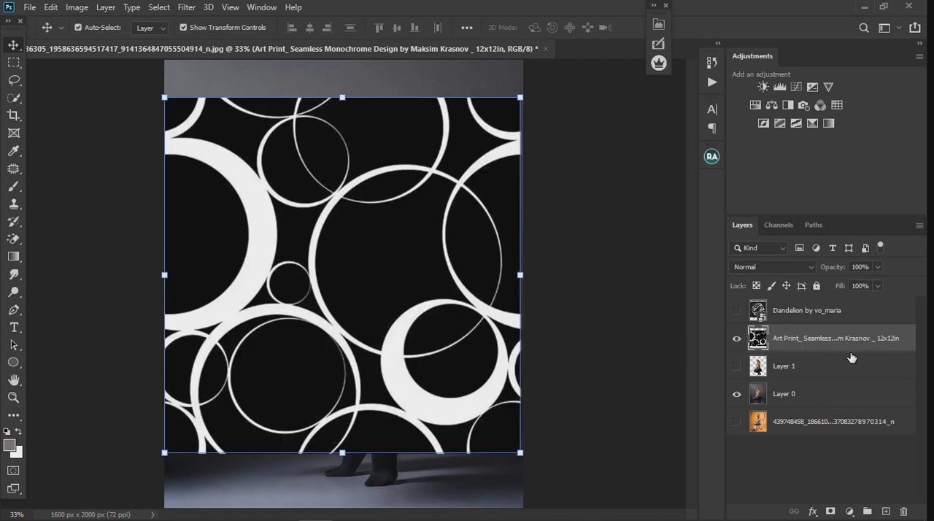
pyautogui.doubleClick(850, 357)
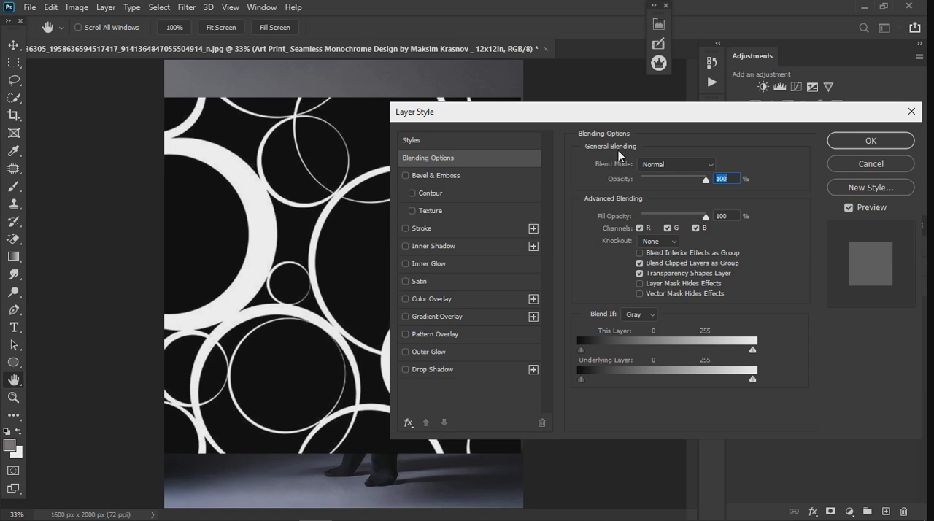
pyautogui.moveTo(617, 120); pyautogui.dragTo(731, 106)
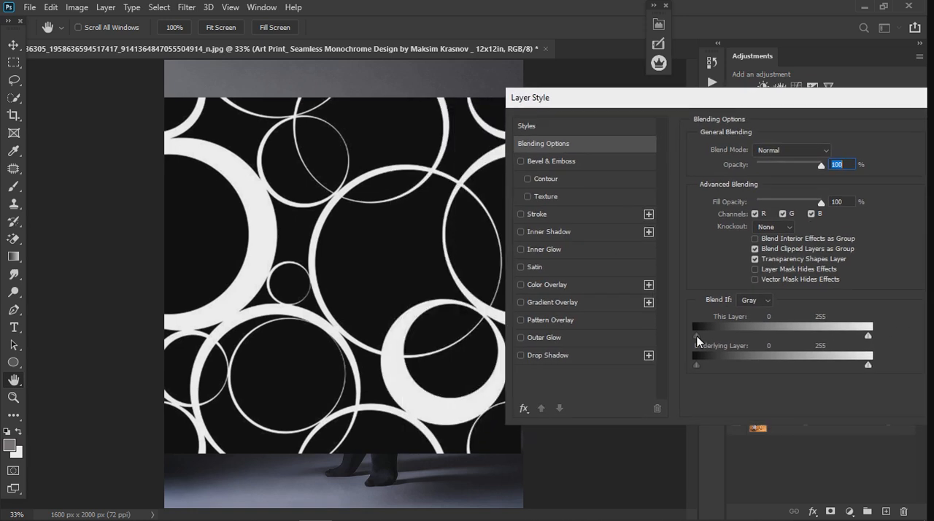
pyautogui.moveTo(699, 335); pyautogui.dragTo(725, 337)
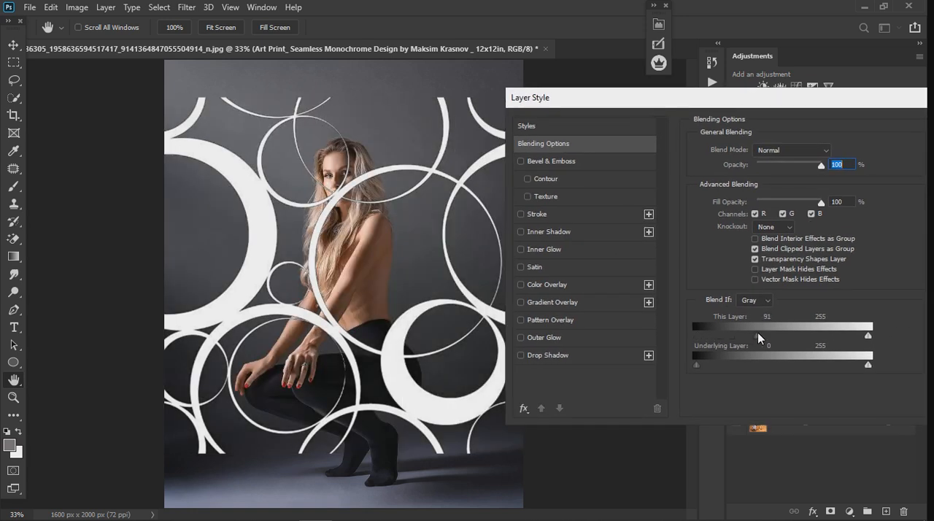
pyautogui.keyDown('alt'); pyautogui.click(757, 334); pyautogui.keyUp('alt')
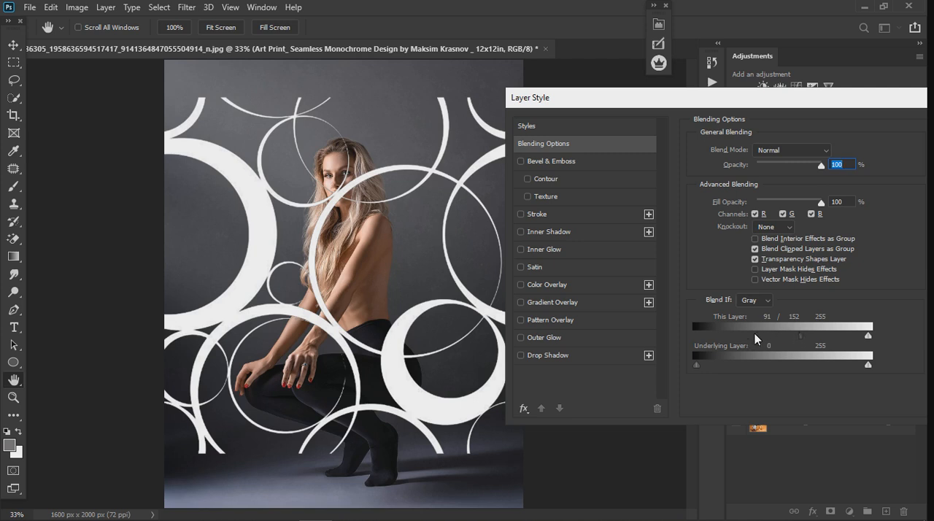
# - Refine the split Blend If black slider by setting its lower half to 119 and raising its upper half, and apply the blending
pyautogui.moveTo(755, 333); pyautogui.dragTo(777, 340)
pyautogui.moveTo(829, 102); pyautogui.dragTo(758, 102)
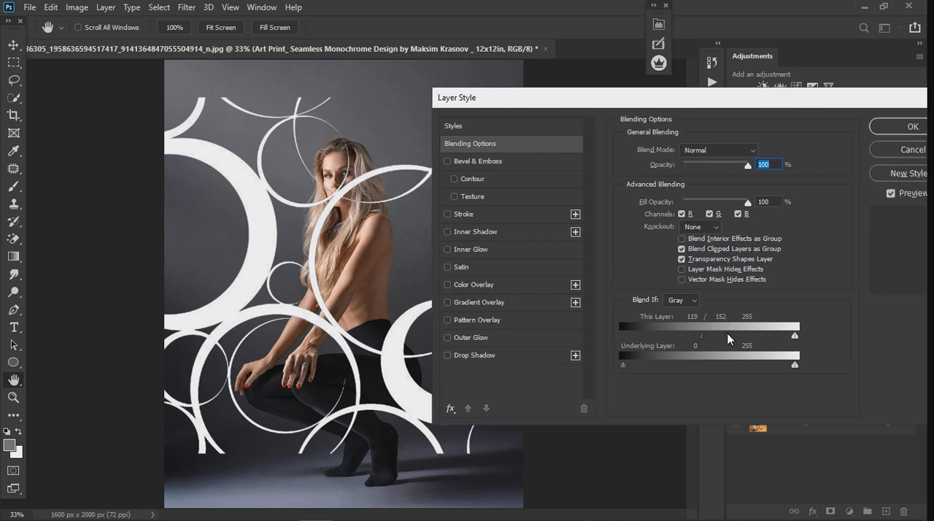
pyautogui.moveTo(729, 336); pyautogui.dragTo(746, 338)
pyautogui.click(884, 126)
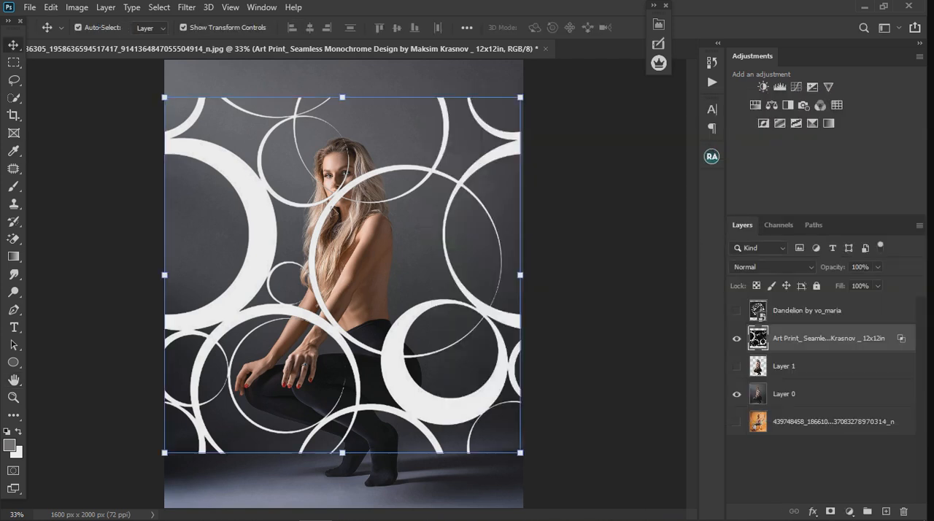
# - Convert the blended circle-pattern layer to a smart object and compare the image with and without it
pyautogui.scroll(-3, 352, 272)
pyautogui.scroll(3, 244, 317)
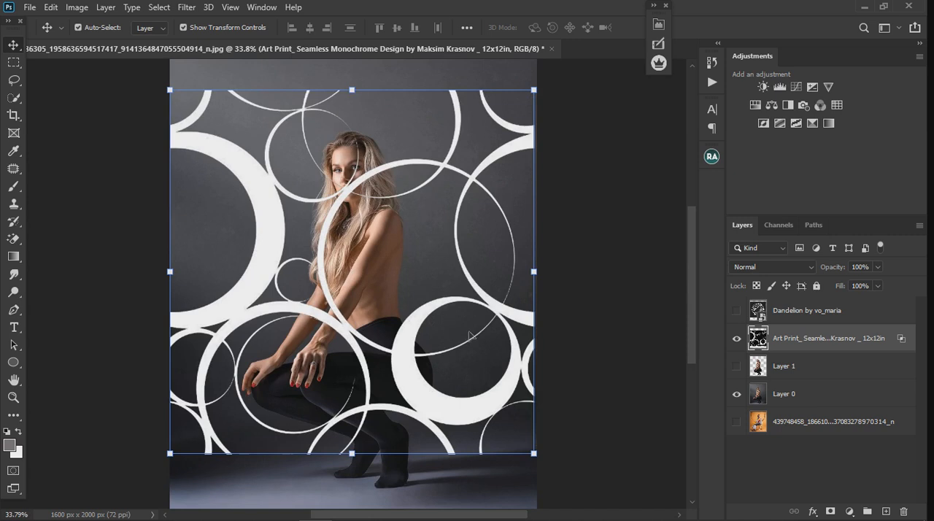
pyautogui.rightClick(835, 349)
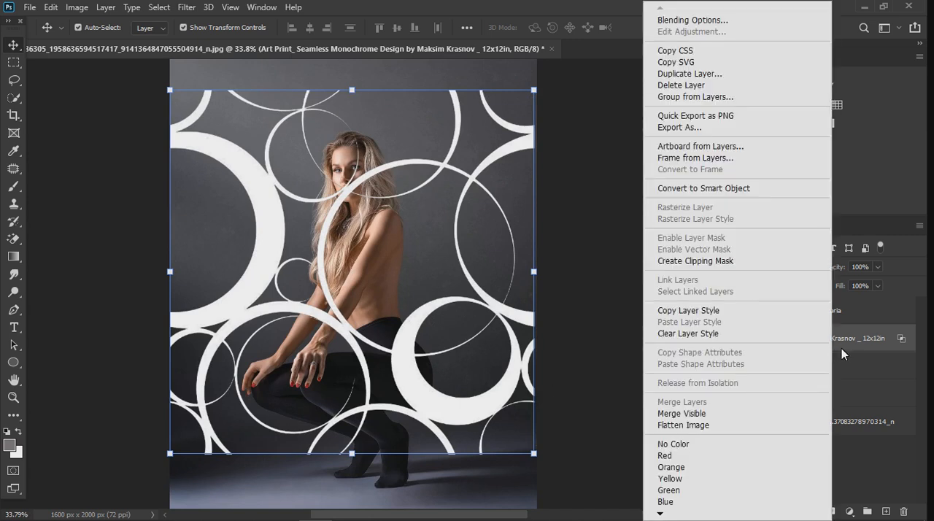
pyautogui.click(686, 191)
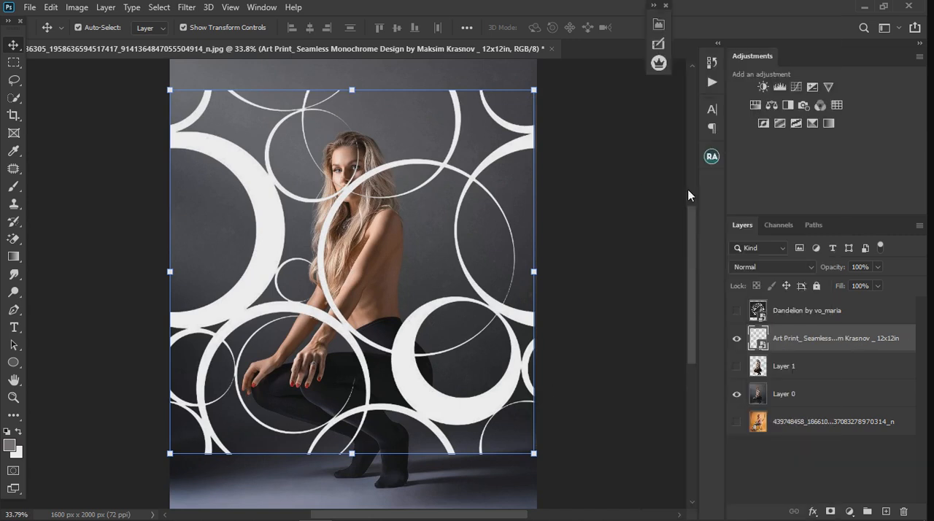
pyautogui.click(737, 340)
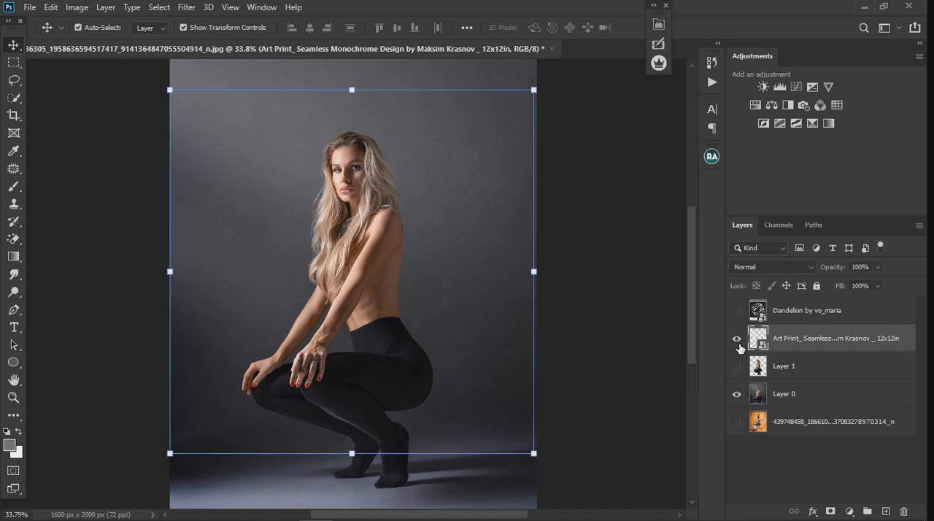
pyautogui.click(737, 340)
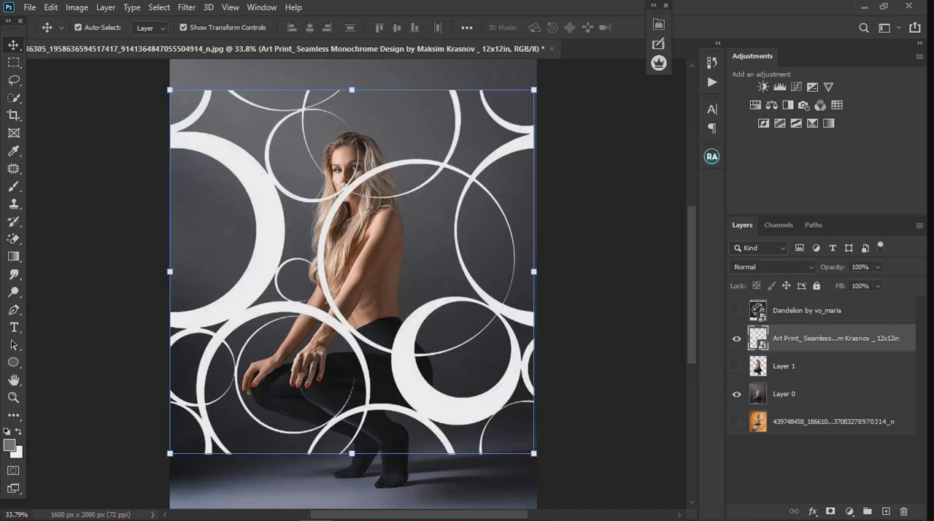
# - Add a Drop Shadow effect to the circle-pattern smart object, keeping the portrait in view beside the layer style settings
pyautogui.doubleClick(845, 354)
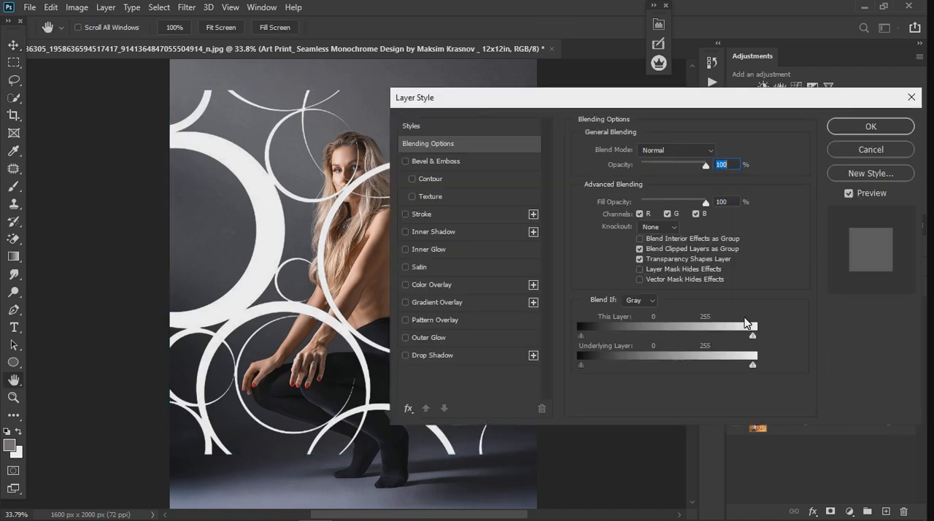
pyautogui.click(405, 355)
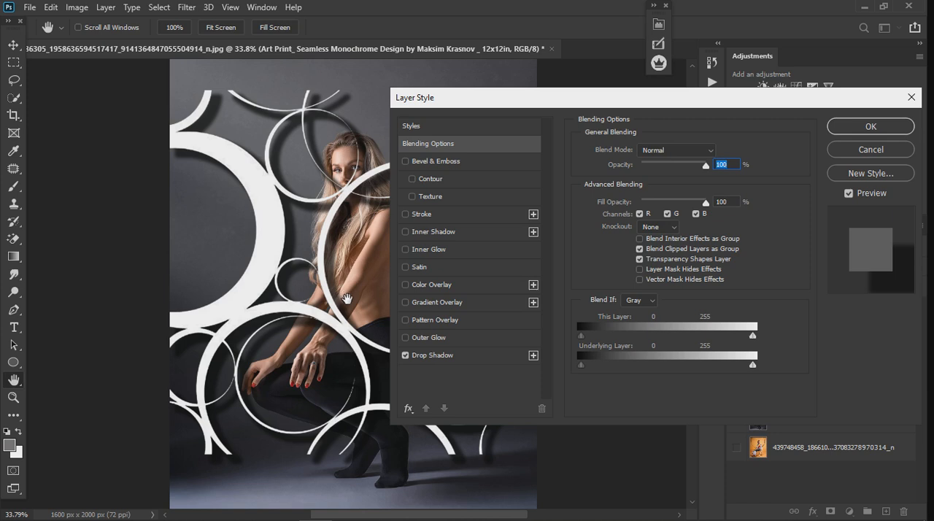
pyautogui.moveTo(693, 95); pyautogui.dragTo(782, 107)
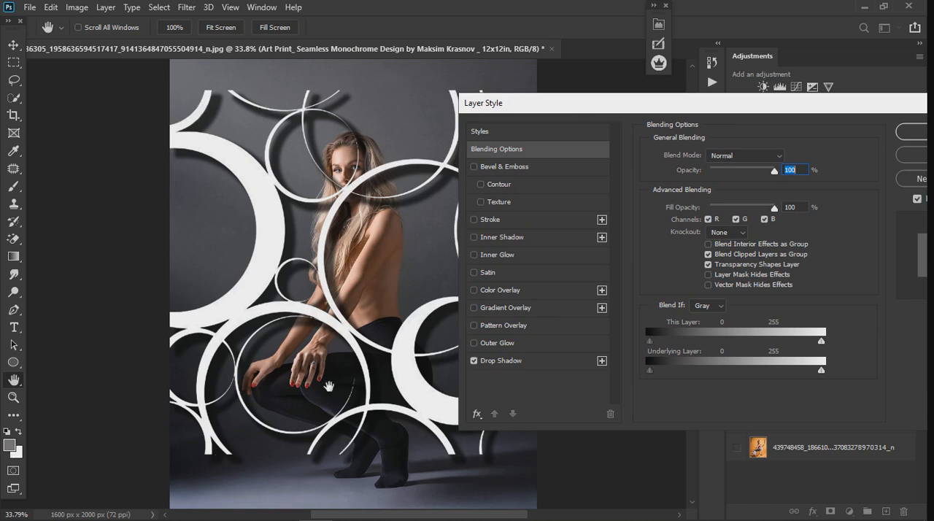
pyautogui.moveTo(770, 107); pyautogui.dragTo(805, 115)
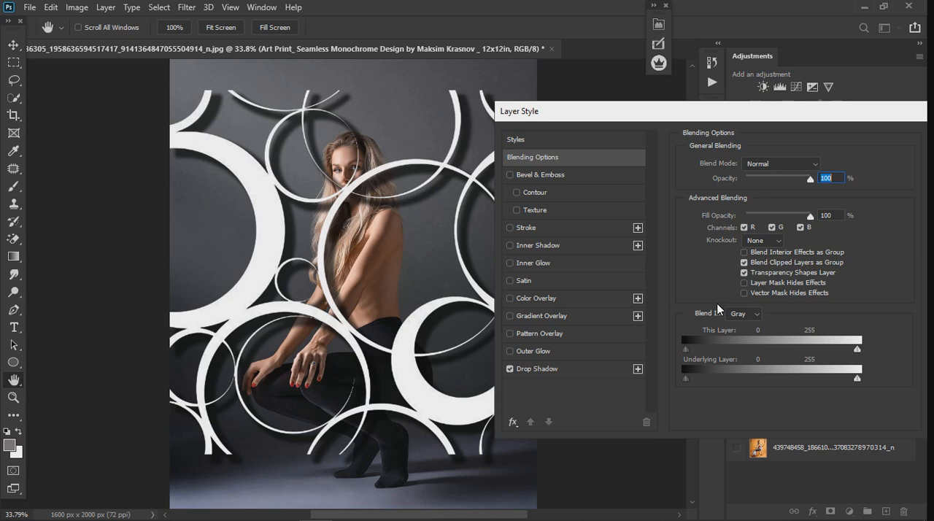
# - Set the circle pattern's drop shadow to an angle of -173°, 78% opacity and a distance of 24 px
pyautogui.click(532, 370)
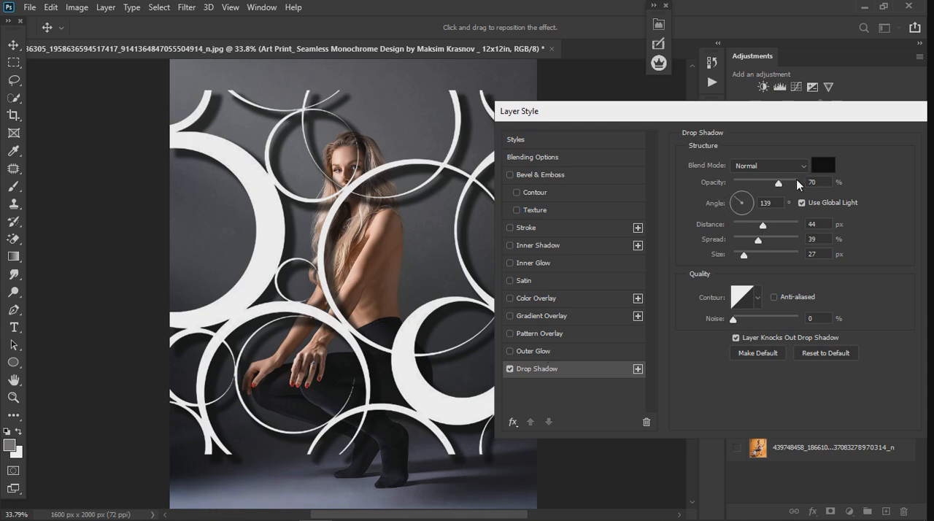
pyautogui.moveTo(737, 203); pyautogui.dragTo(714, 236)
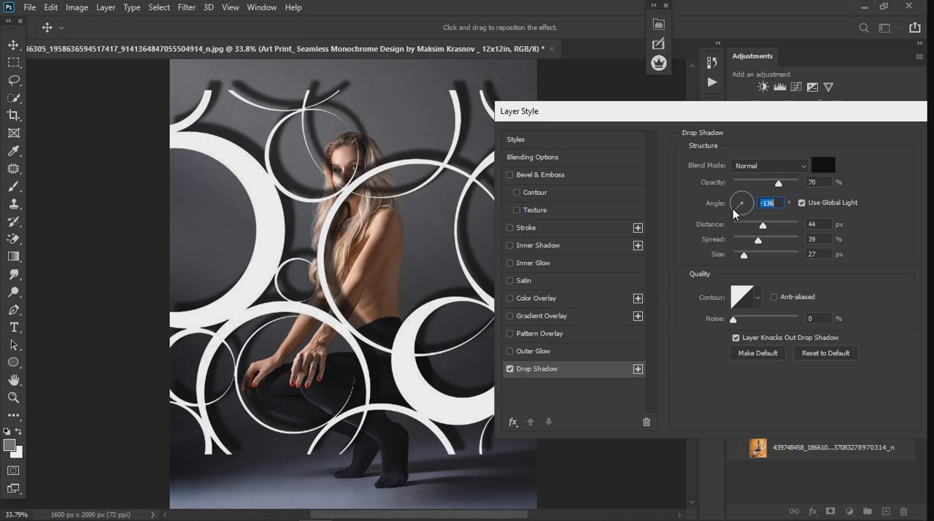
pyautogui.moveTo(733, 211); pyautogui.dragTo(726, 210)
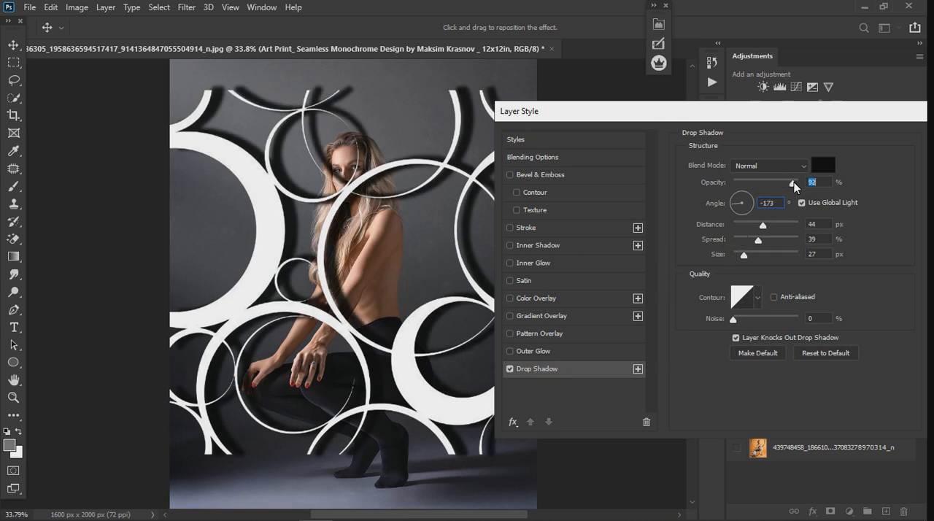
pyautogui.moveTo(793, 181); pyautogui.dragTo(785, 187)
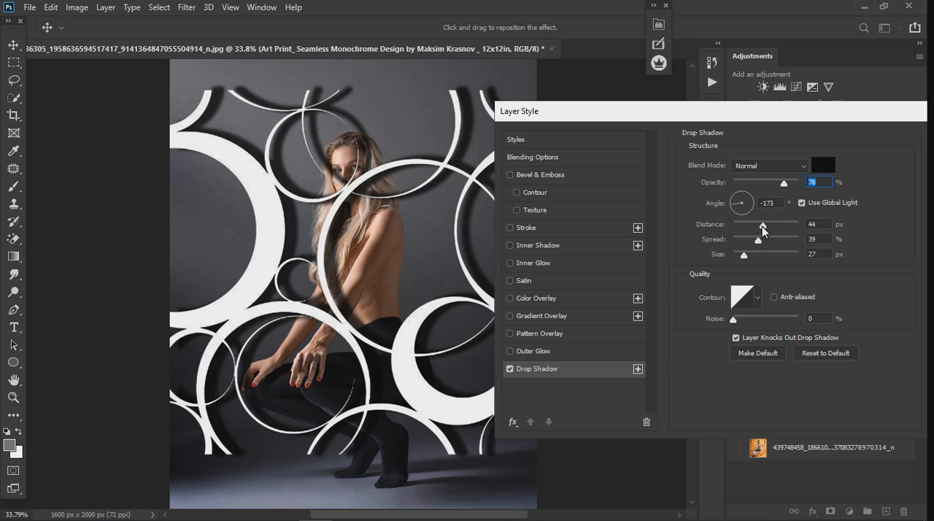
pyautogui.moveTo(763, 226)
pyautogui.mouseDown()
pyautogui.moveTo(770, 226)
pyautogui.moveTo(749, 224)
pyautogui.mouseUp()
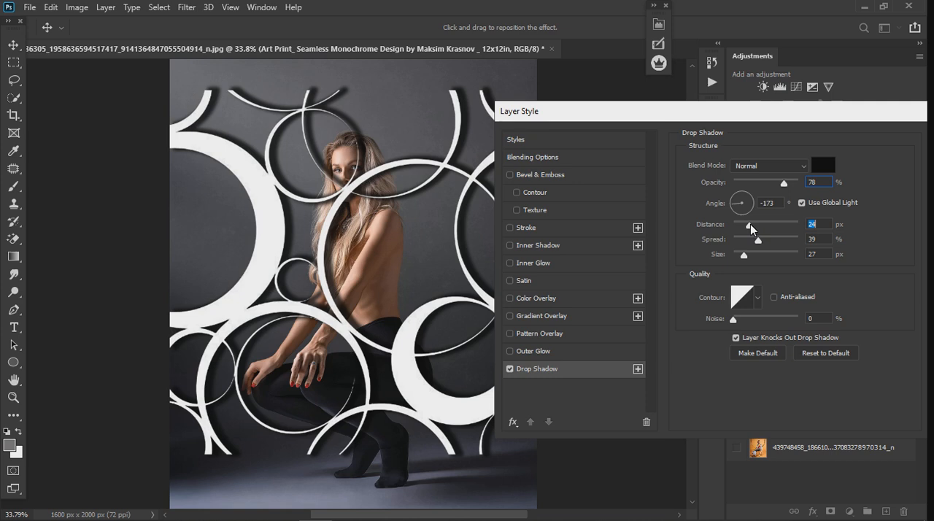
# - Set the circle pattern's drop shadow to 37 px distance, 44% spread and 46 px size, with 0% layer fill opacity, and apply the style
pyautogui.moveTo(750, 224); pyautogui.dragTo(749, 255)
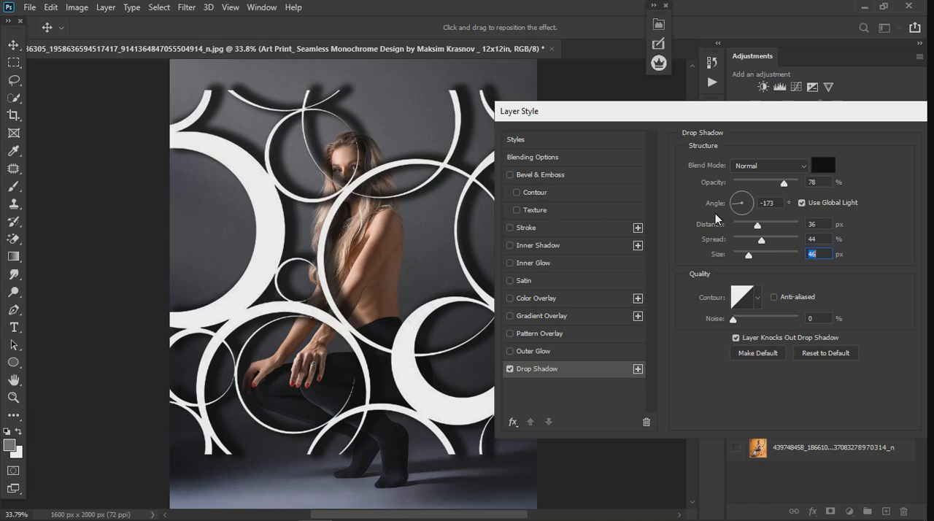
pyautogui.click(534, 158)
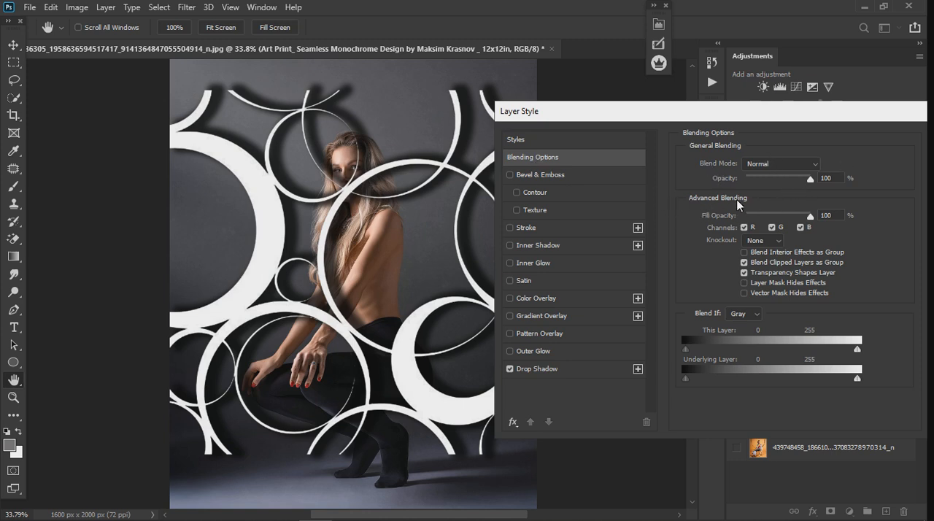
pyautogui.moveTo(809, 221); pyautogui.dragTo(605, 237)
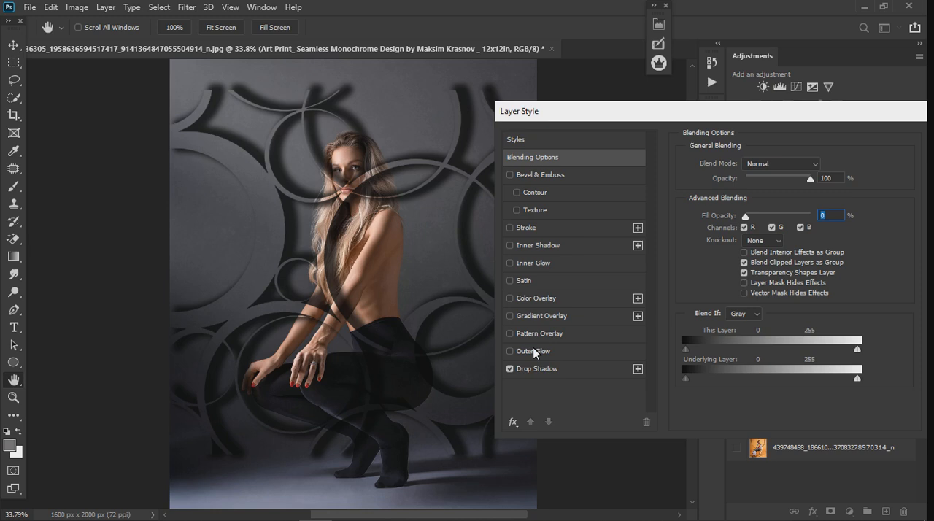
pyautogui.click(551, 369)
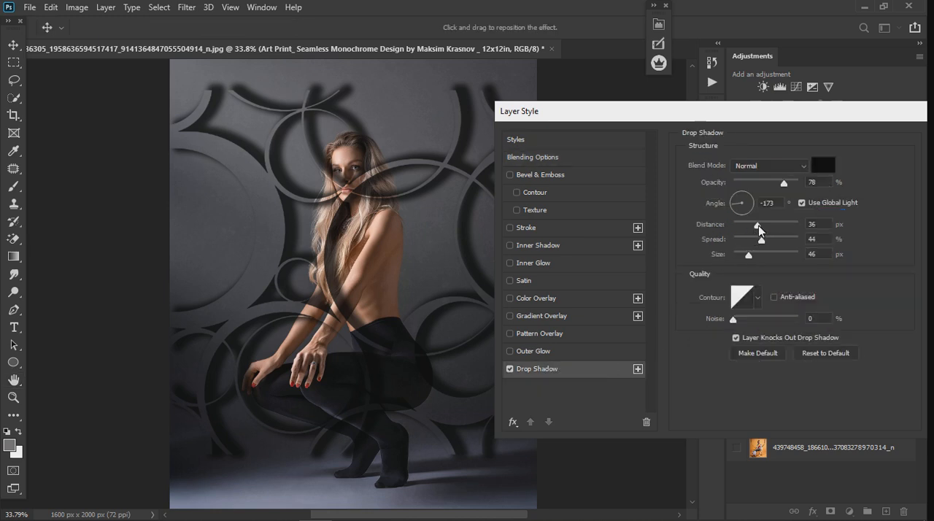
pyautogui.moveTo(767, 223)
pyautogui.mouseDown()
pyautogui.moveTo(745, 230)
pyautogui.moveTo(779, 228)
pyautogui.moveTo(759, 228)
pyautogui.mouseUp()
pyautogui.moveTo(828, 116); pyautogui.dragTo(712, 117)
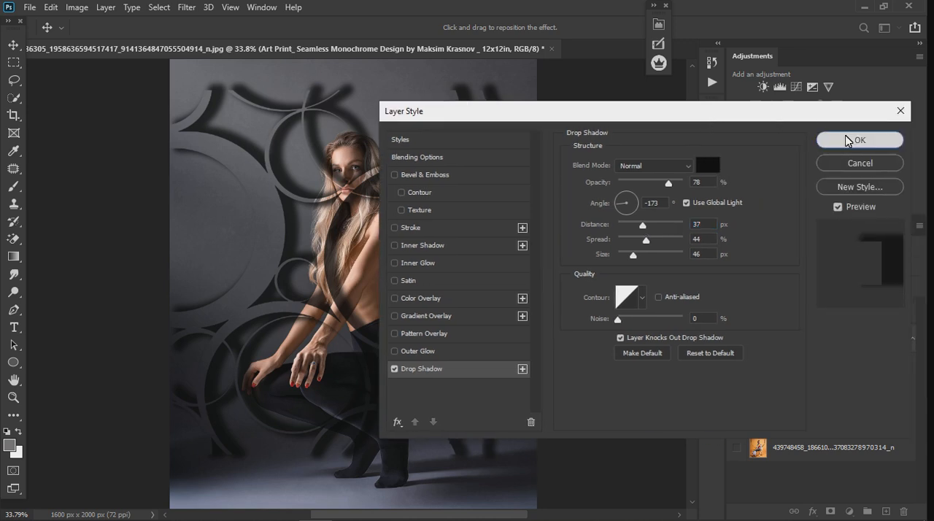
pyautogui.click(854, 140)
# - Move the circle pattern up so it meets the portrait's upper edge
pyautogui.scroll(-2, 323, 175)
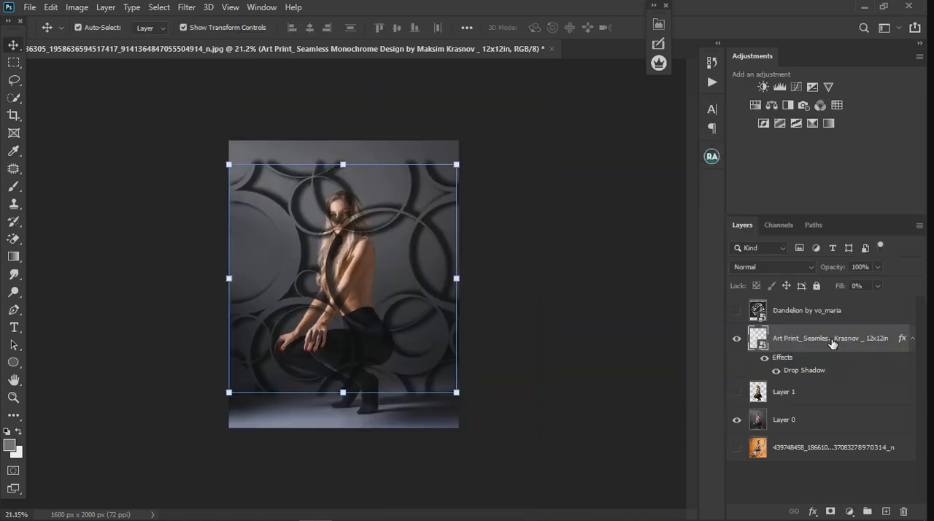
pyautogui.scroll(-1, 292, 271)
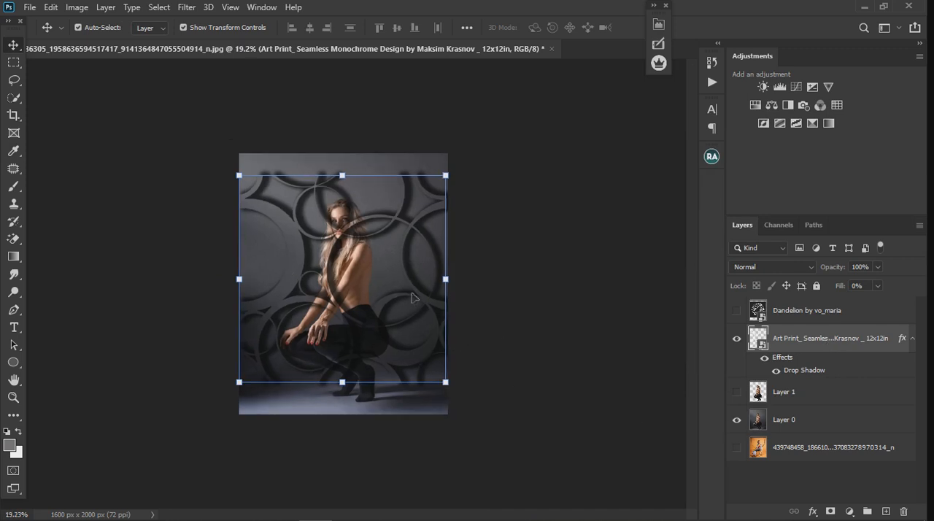
pyautogui.moveTo(414, 301); pyautogui.dragTo(420, 277)
# - Place the circle-pattern layer directly beneath Layer 1 and show the Layer 1 cutout of the woman
pyautogui.moveTo(828, 341); pyautogui.dragTo(838, 409)
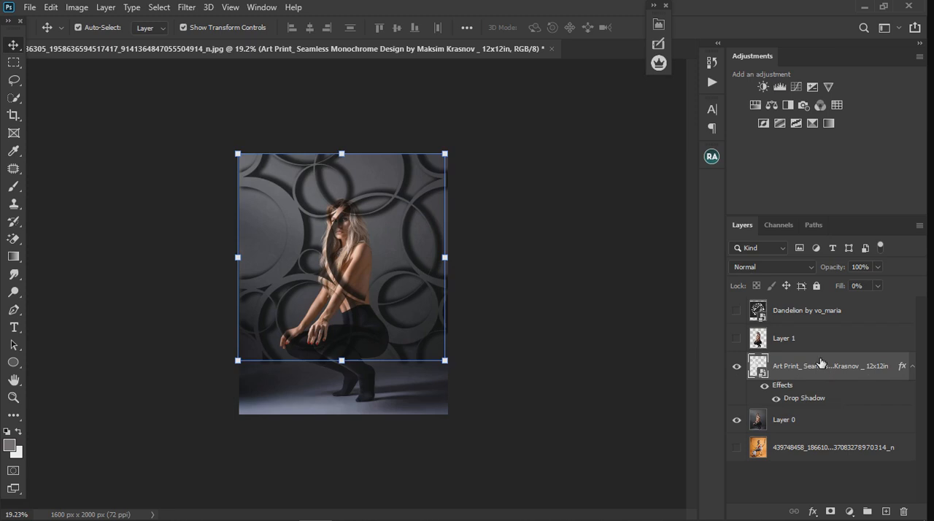
pyautogui.click(735, 337)
pyautogui.scroll(5, 296, 309)
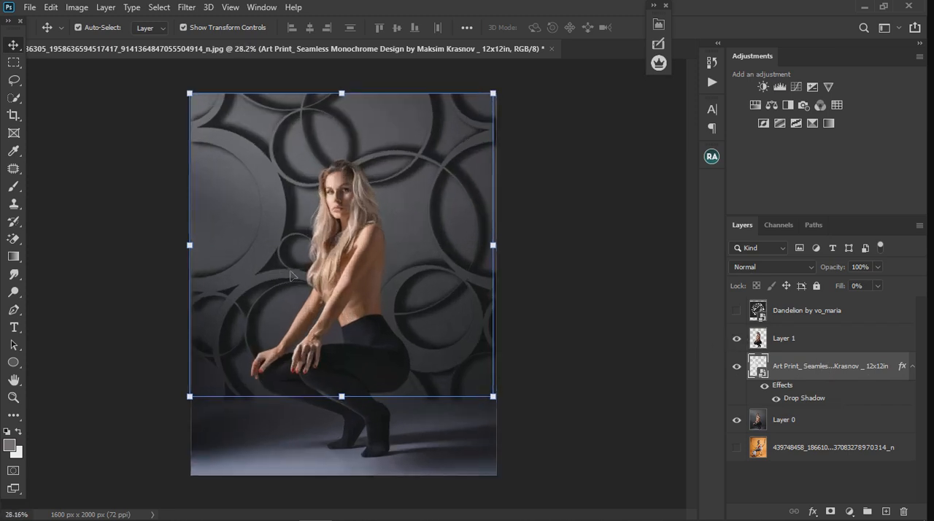
pyautogui.scroll(-1, 307, 239)
# - Refine the circle pattern's drop shadow to a distance of 44 px, a spread of 32% and a size of 38 px
pyautogui.doubleClick(831, 393)
pyautogui.moveTo(580, 119); pyautogui.dragTo(725, 115)
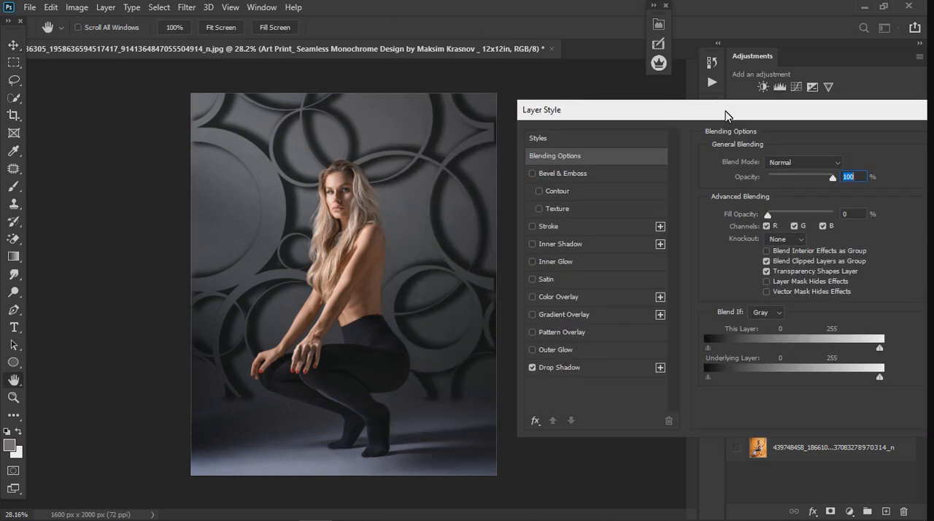
pyautogui.click(575, 370)
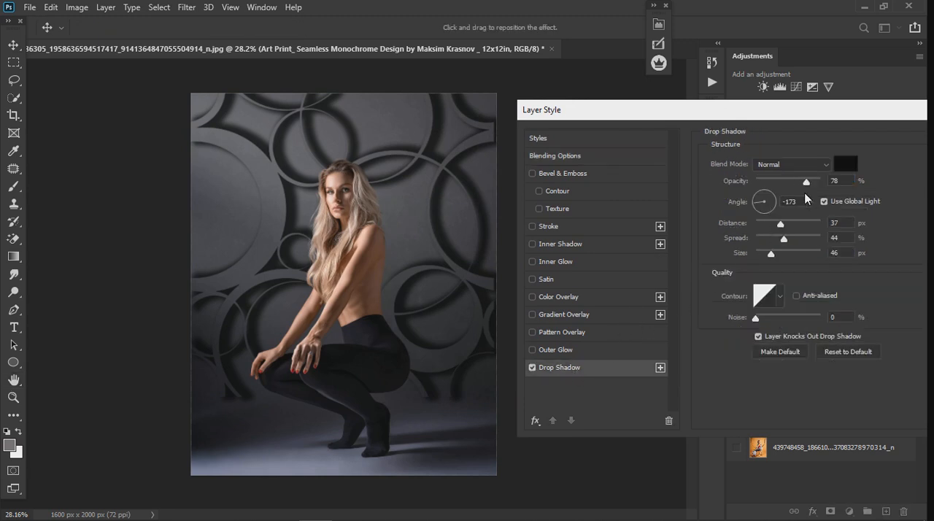
pyautogui.moveTo(780, 224); pyautogui.dragTo(769, 245)
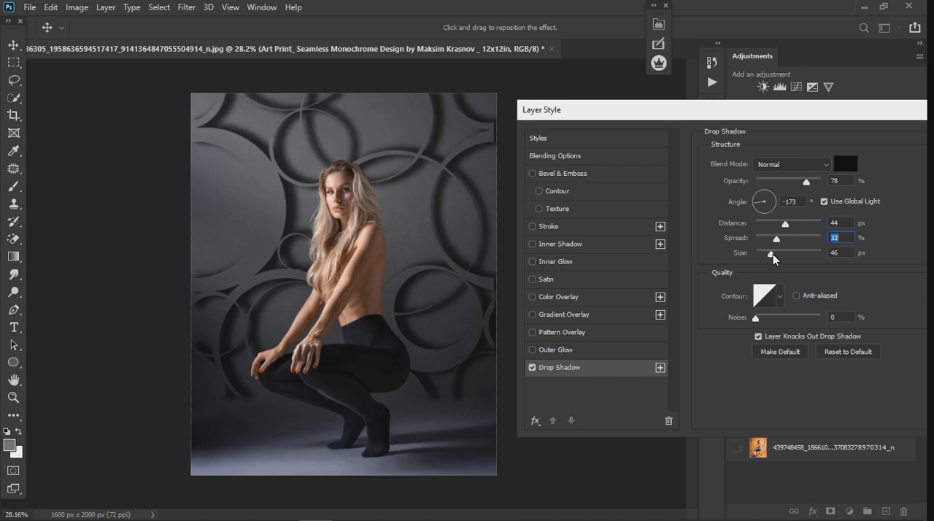
pyautogui.moveTo(772, 254)
pyautogui.mouseDown()
pyautogui.moveTo(762, 254)
pyautogui.moveTo(770, 254)
pyautogui.mouseUp()
# - Try different light directions for the circle pattern's drop shadow and settle on an angle of -176°
pyautogui.click(748, 192)
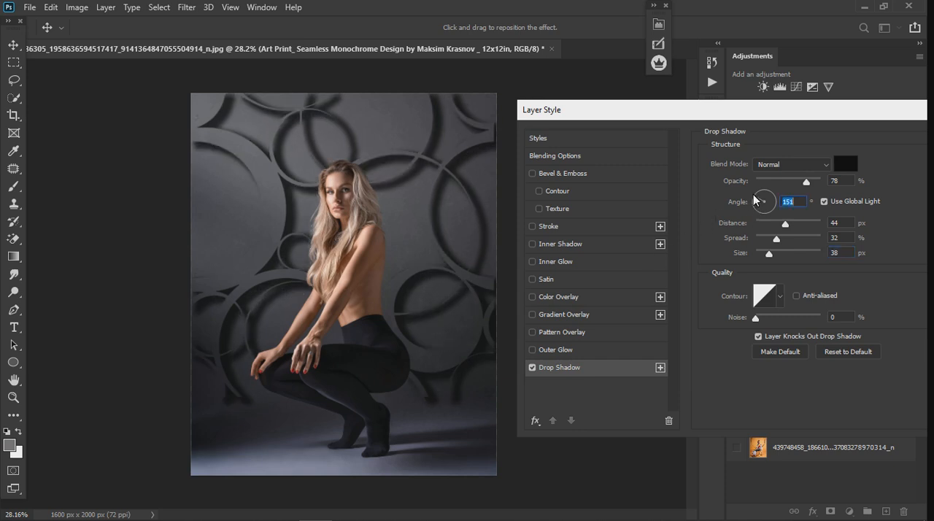
pyautogui.hotkey('shift', 'Down')
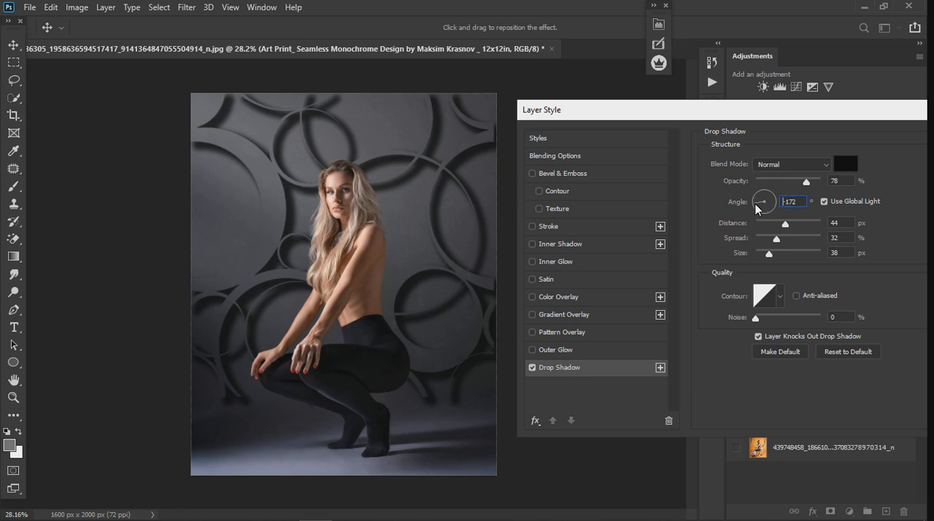
pyautogui.press('Up')
pyautogui.press('Up')
pyautogui.press('Up')
pyautogui.press('Up')
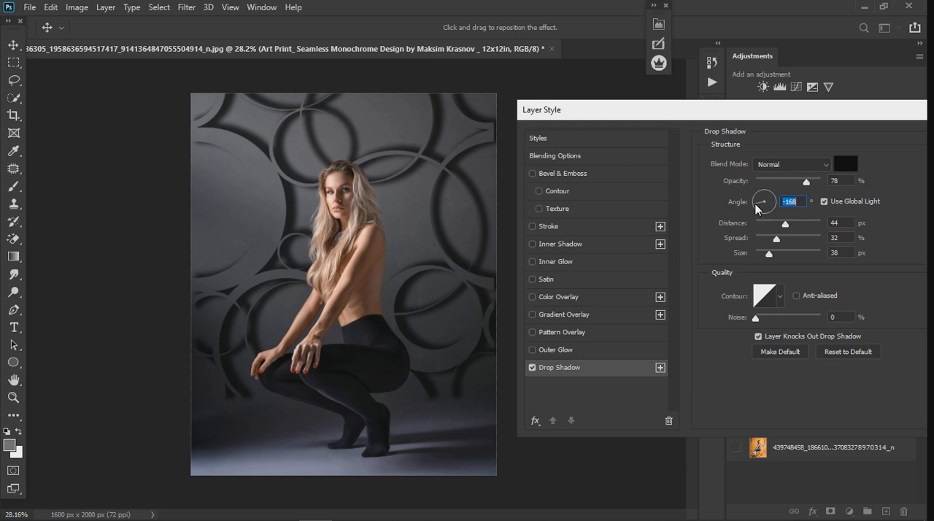
pyautogui.press('Down')
pyautogui.press('Down')
pyautogui.press('Down')
pyautogui.press('Down')
pyautogui.press('Down')
pyautogui.press('Down')
pyautogui.press('Down')
pyautogui.press('Down')
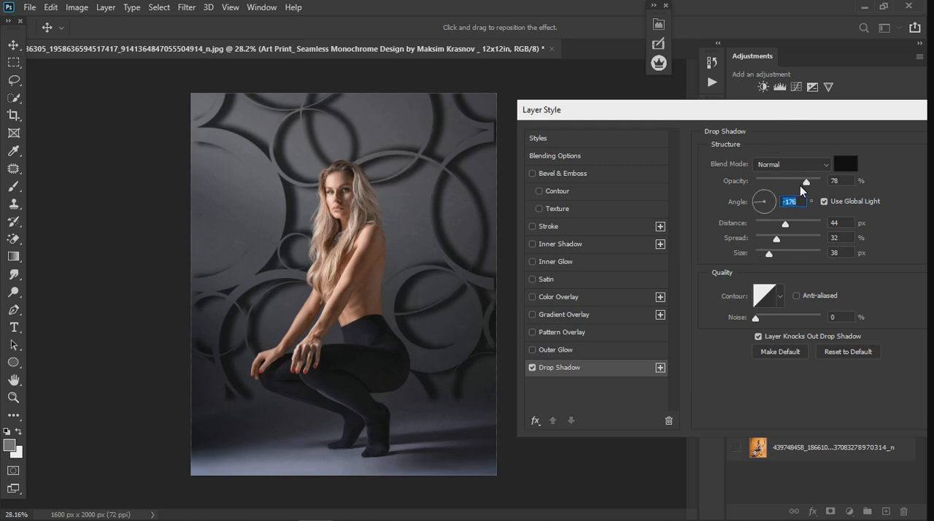
# - Raise the circle pattern's drop shadow opacity slightly, apply the layer style and deselect the layer
pyautogui.moveTo(808, 183); pyautogui.dragTo(817, 185)
pyautogui.moveTo(844, 113); pyautogui.dragTo(775, 120)
pyautogui.click(899, 149)
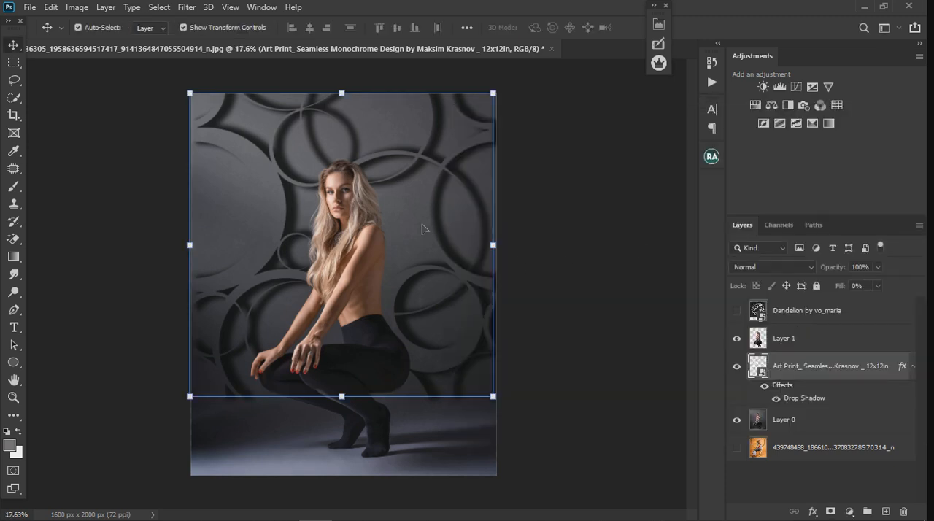
pyautogui.hotkey('ctrl', '-')
pyautogui.hotkey('ctrl', '+')
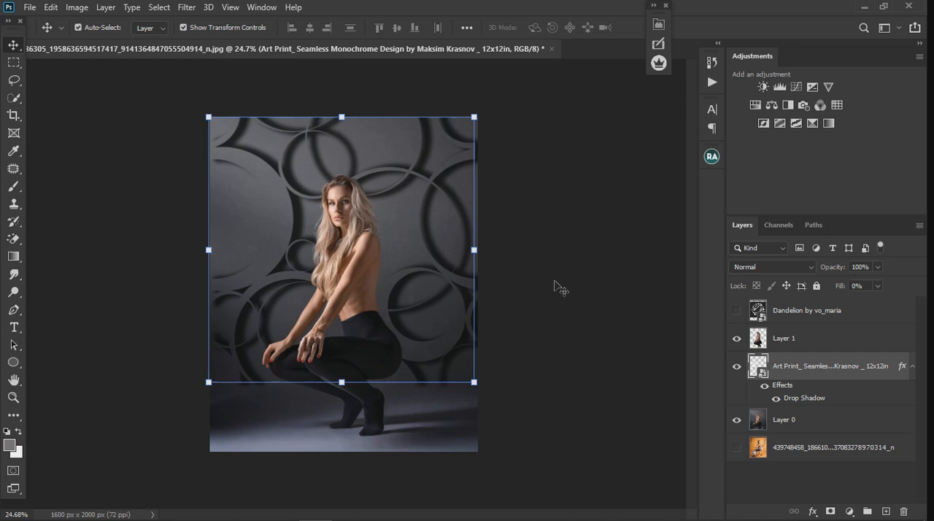
pyautogui.click(522, 246)
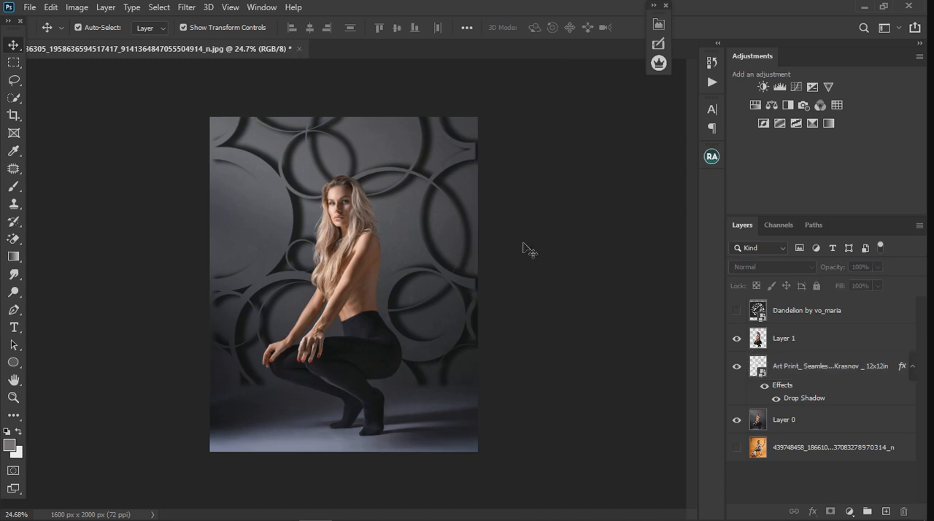
# - Shift the circle pattern slightly to the left behind the woman and deselect its layer
pyautogui.click(439, 174)
pyautogui.moveTo(436, 177); pyautogui.dragTo(427, 179)
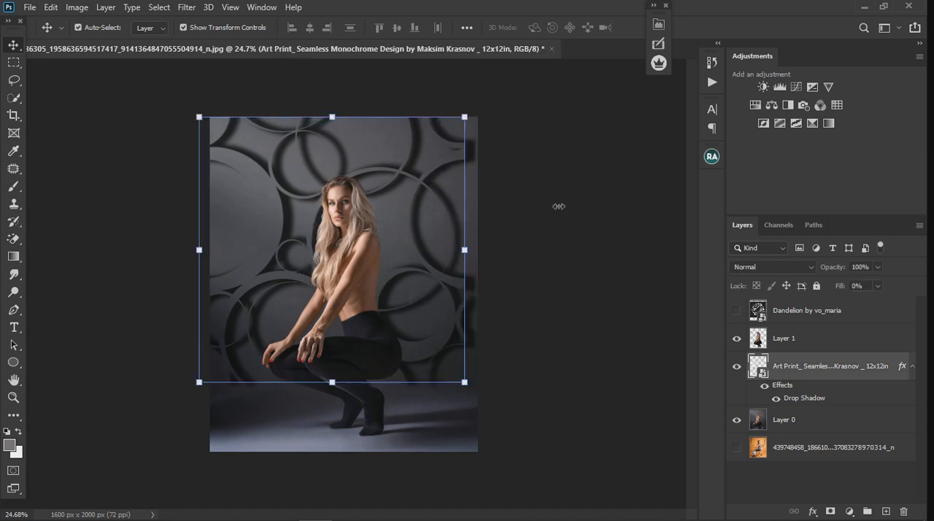
pyautogui.click(560, 209)
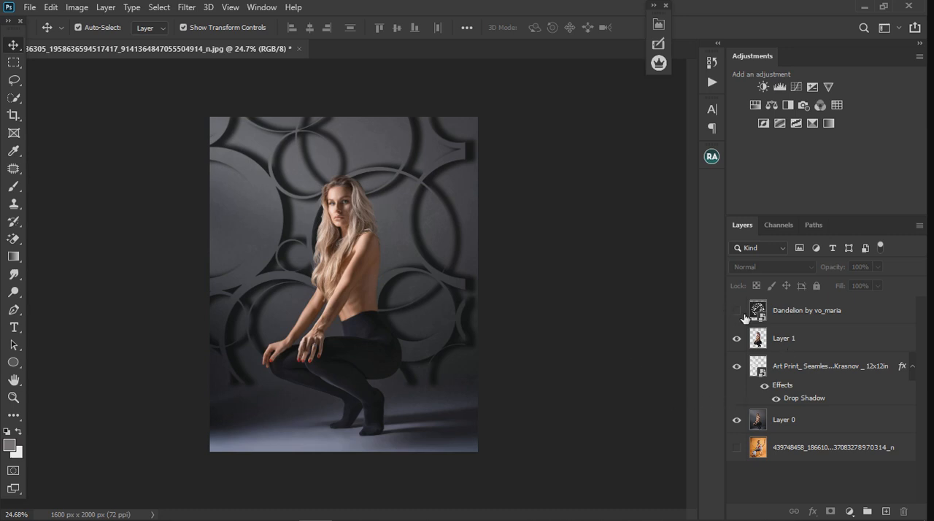
# - Show the Dandelion layer in place of the circle pattern and rasterize it
pyautogui.click(736, 365)
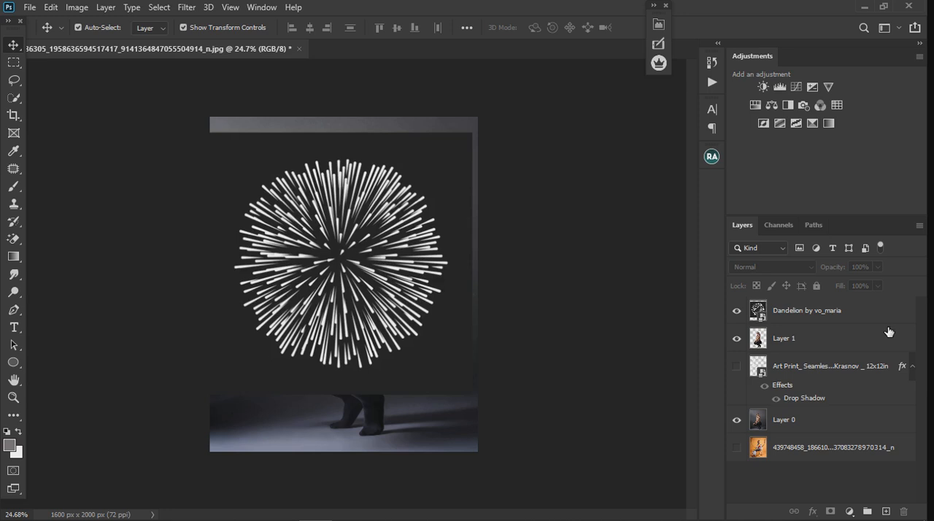
pyautogui.click(853, 317)
pyautogui.rightClick(860, 312)
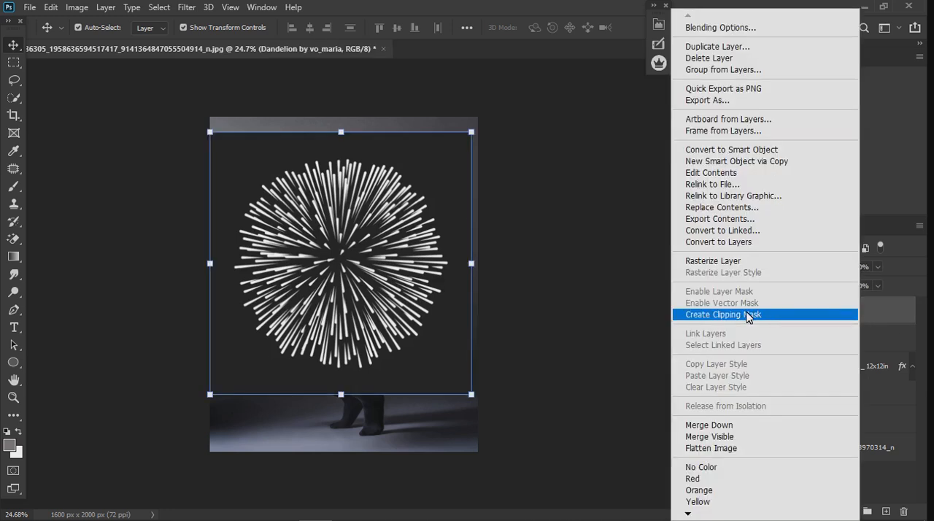
pyautogui.click(729, 260)
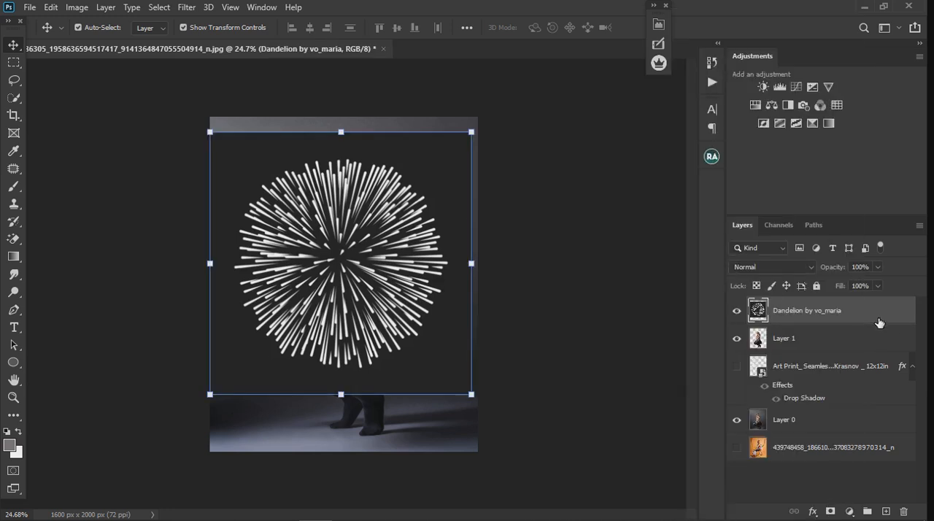
# - Remove the Dandelion layer's black background by splitting its This Layer Blend If black slider to 145 / 192, and apply the blending
pyautogui.doubleClick(879, 323)
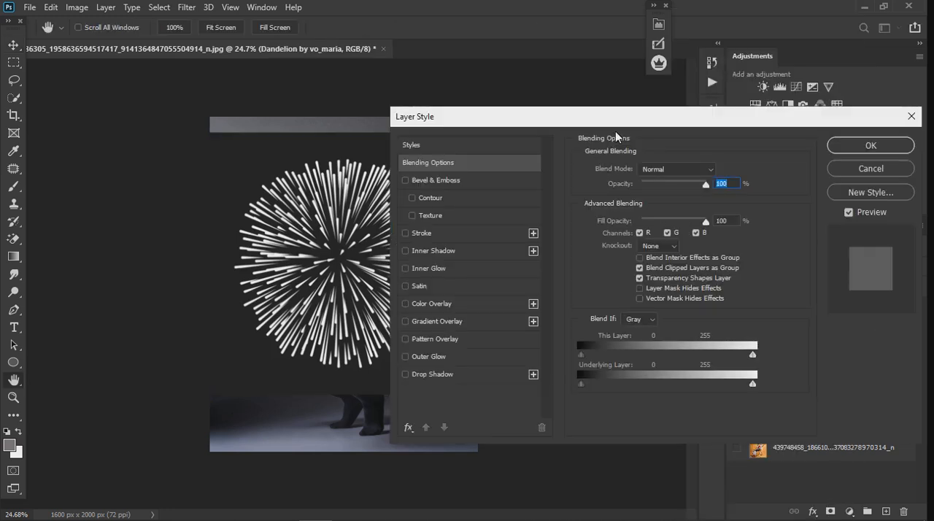
pyautogui.moveTo(623, 129); pyautogui.dragTo(737, 109)
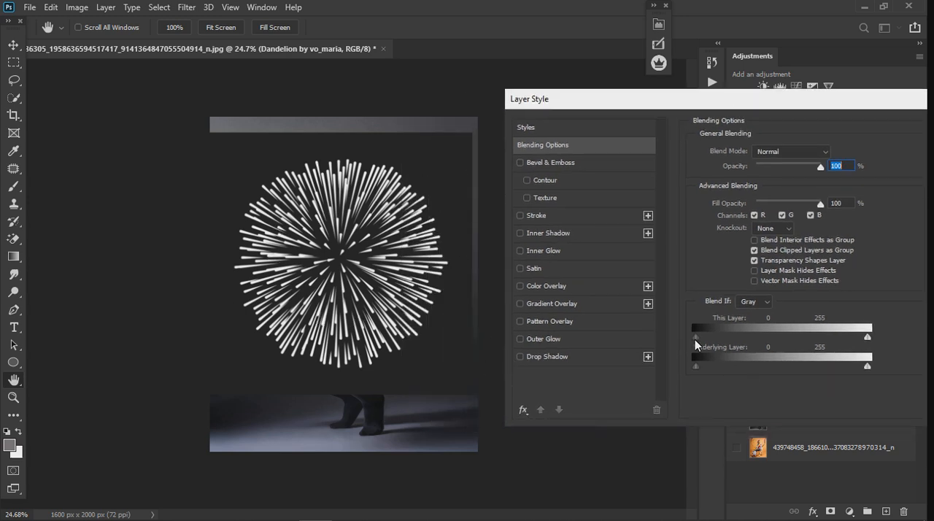
pyautogui.moveTo(694, 340); pyautogui.dragTo(825, 341)
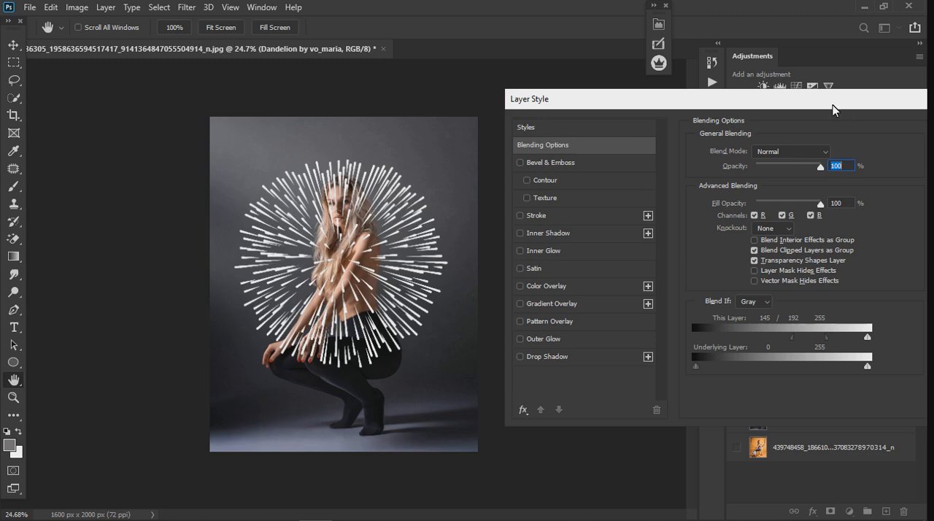
pyautogui.moveTo(864, 108); pyautogui.dragTo(745, 126)
pyautogui.click(850, 142)
pyautogui.press('v')
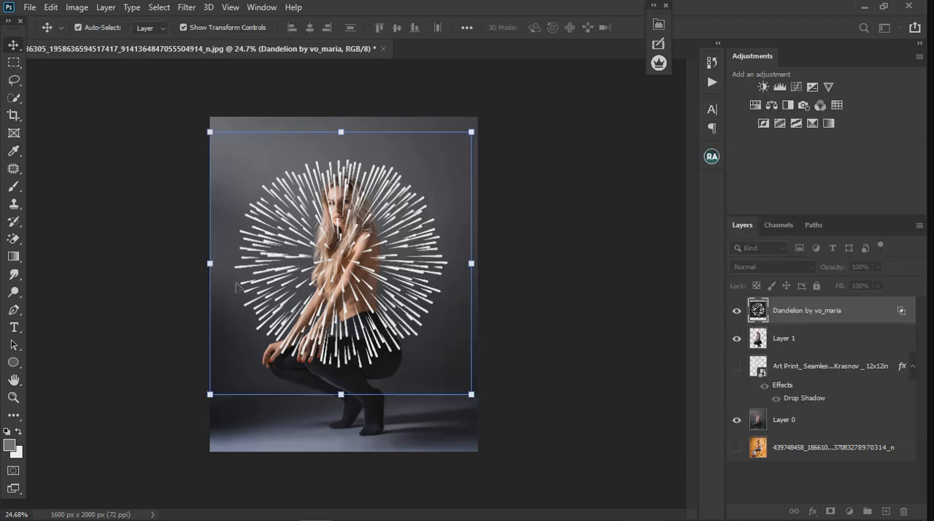
pyautogui.scroll(2, 280, 269)
pyautogui.scroll(-1, 351, 283)
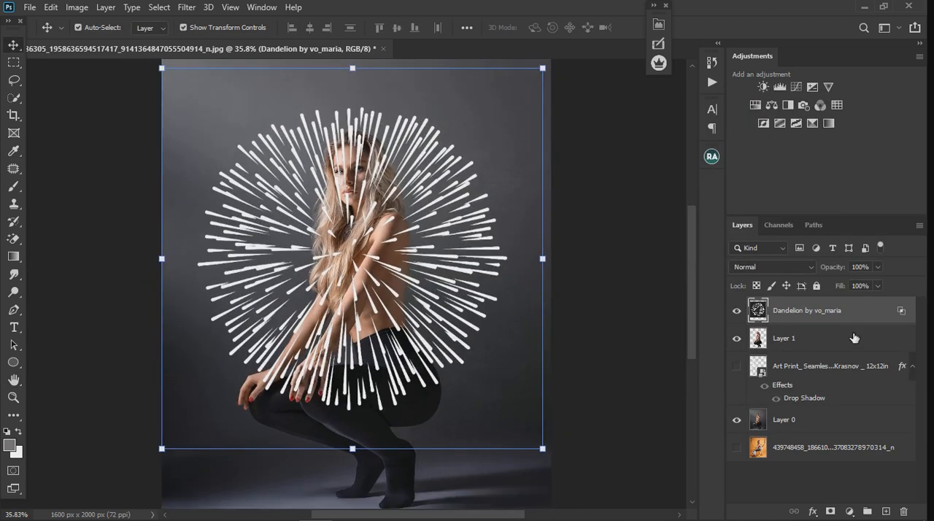
pyautogui.doubleClick(892, 319)
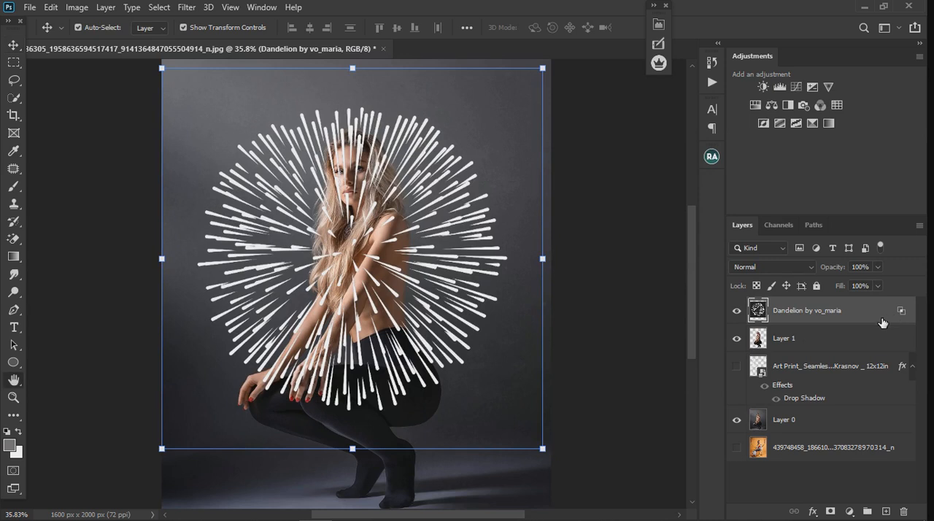
pyautogui.click(400, 369)
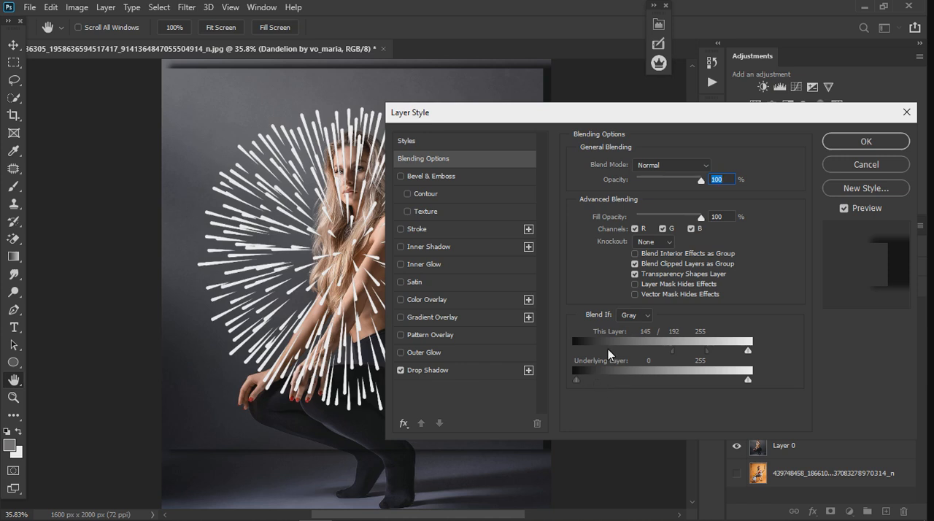
pyautogui.click(400, 370)
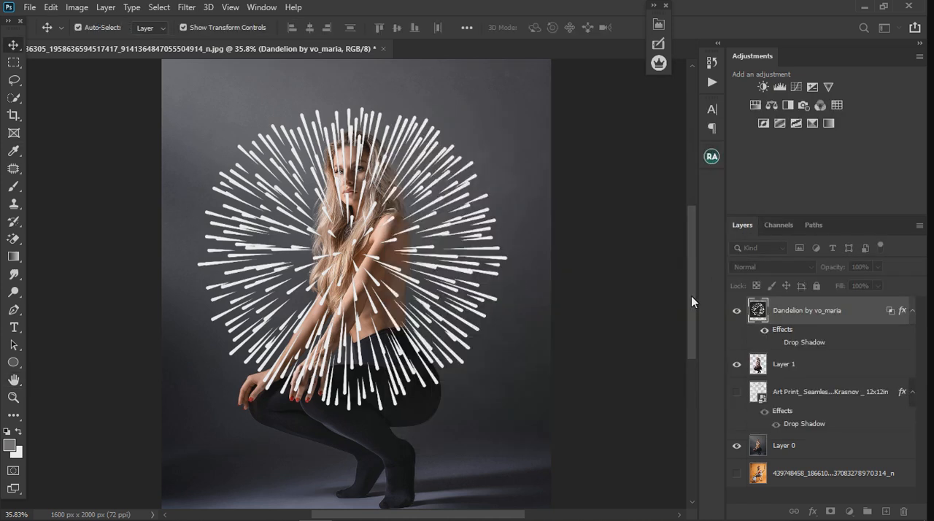
pyautogui.click(851, 321)
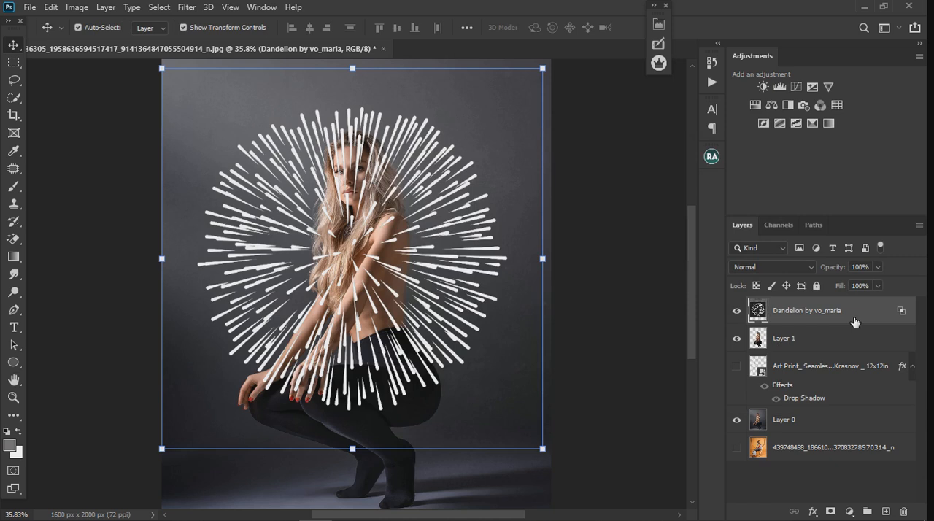
# - Convert the blended Dandelion layer to a smart object and place it directly beneath Layer 1
pyautogui.rightClick(854, 321)
pyautogui.click(728, 192)
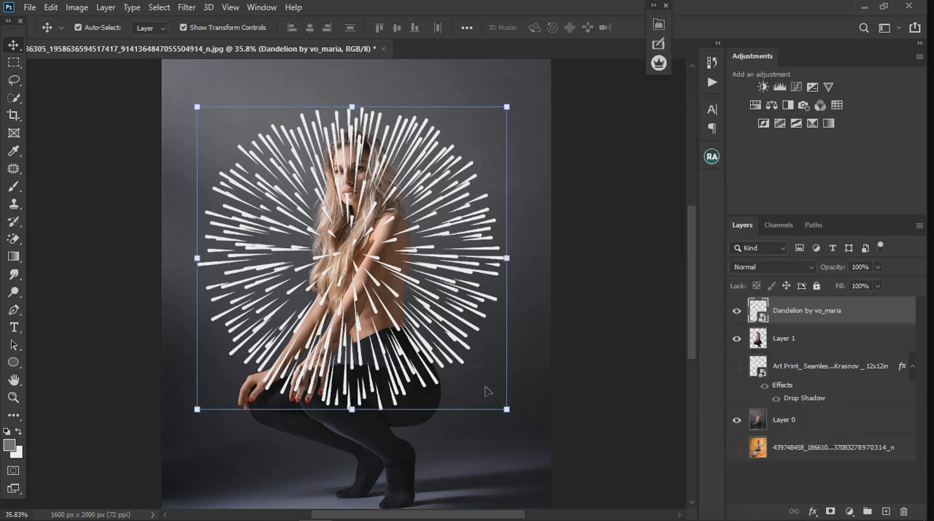
pyautogui.moveTo(850, 322); pyautogui.dragTo(839, 365)
# - Select the Dandelion layer and move its pattern up behind the woman's head
pyautogui.rightClick(834, 365)
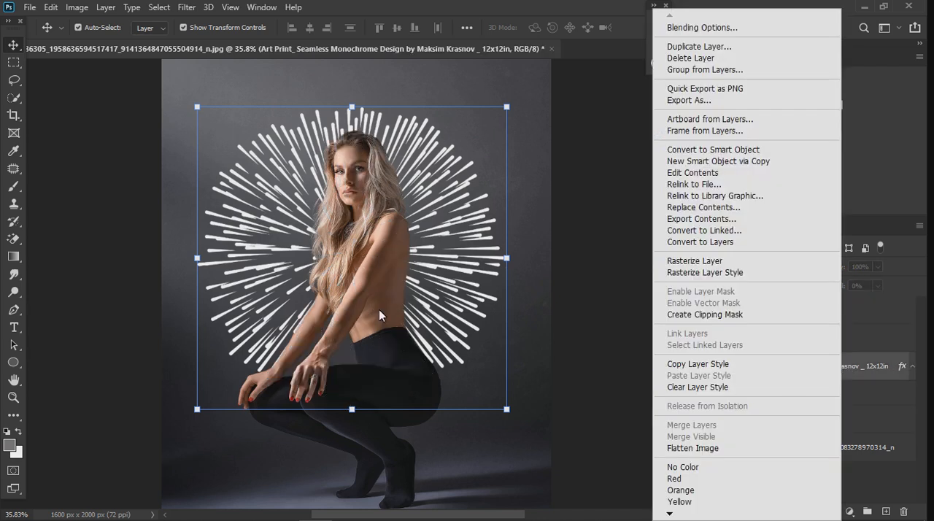
pyautogui.click(444, 242)
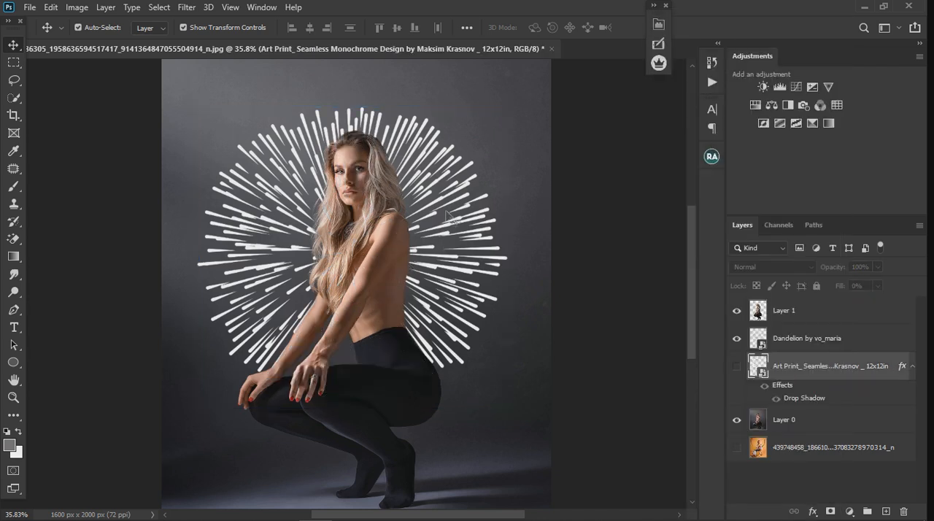
pyautogui.click(745, 342)
pyautogui.moveTo(440, 325); pyautogui.dragTo(448, 262)
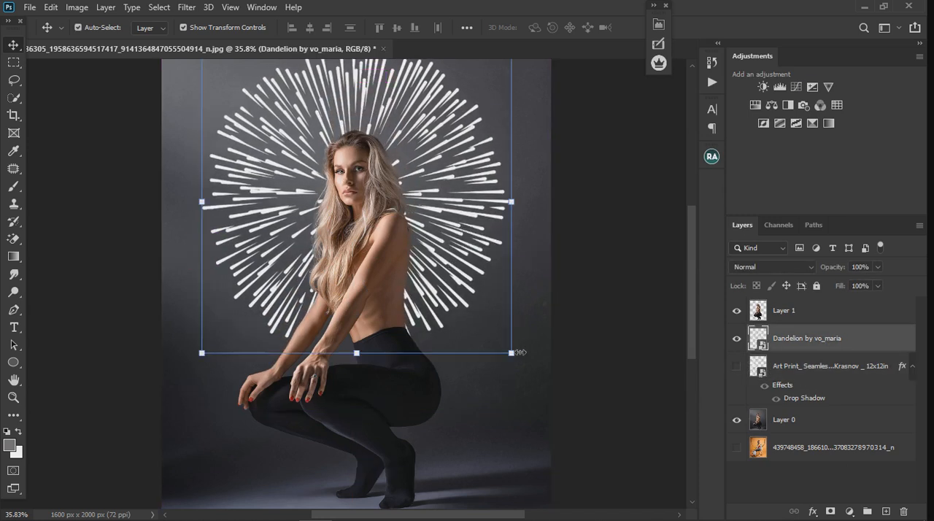
# - Enlarge the dandelion pattern to 111.03%, centre it horizontally behind the woman's head, and apply the transform
pyautogui.moveTo(525, 362)
pyautogui.mouseDown()
pyautogui.moveTo(548, 371)
pyautogui.moveTo(503, 354)
pyautogui.moveTo(516, 377)
pyautogui.mouseUp()
pyautogui.moveTo(535, 379); pyautogui.dragTo(575, 396)
pyautogui.moveTo(439, 192); pyautogui.dragTo(449, 192)
pyautogui.scroll(-2, 365, 239)
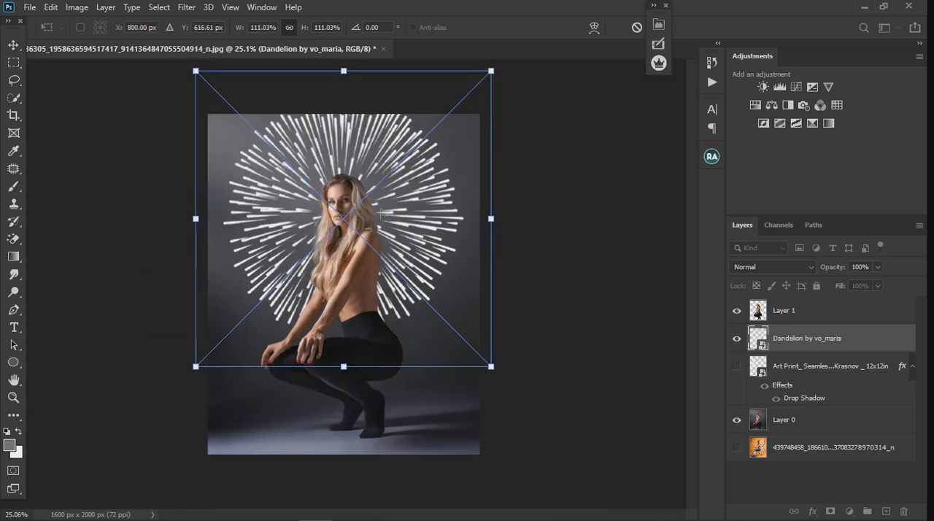
pyautogui.moveTo(381, 213); pyautogui.dragTo(385, 213)
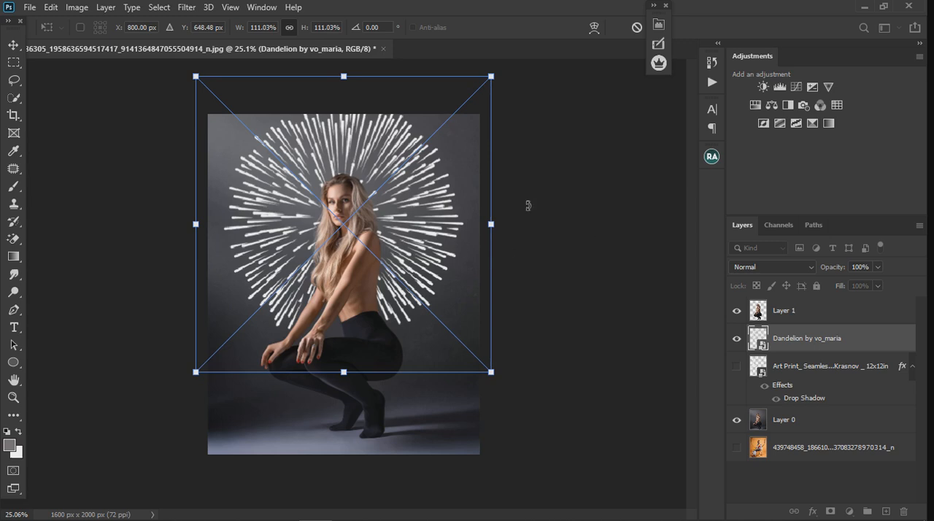
pyautogui.click(14, 46)
pyautogui.click(492, 282)
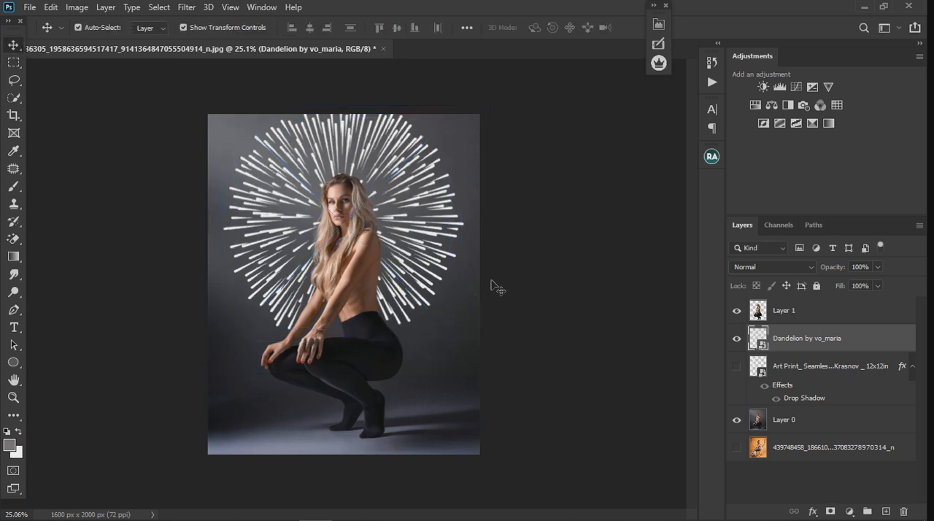
# - Add a drop shadow to the Dandelion layer with angle 157°, distance 59 px, spread 20% and size 38 px
pyautogui.click(886, 343)
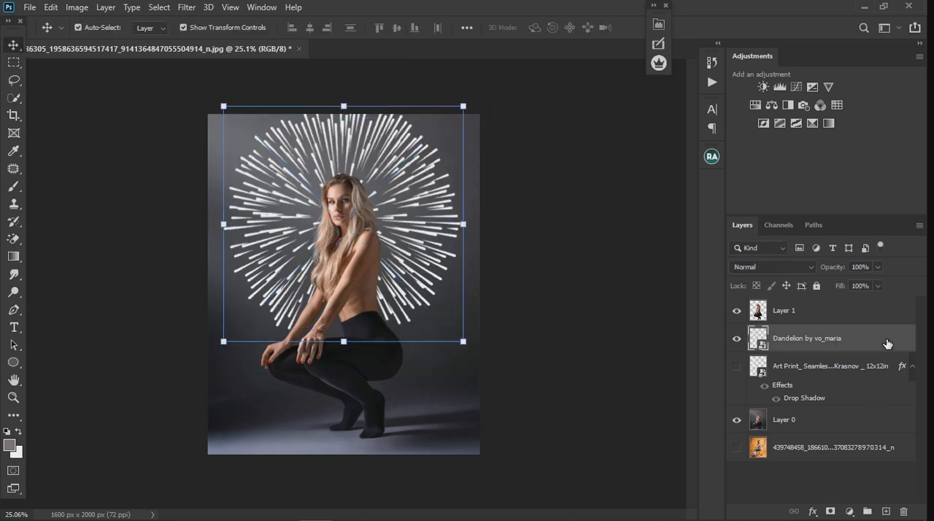
pyautogui.doubleClick(882, 343)
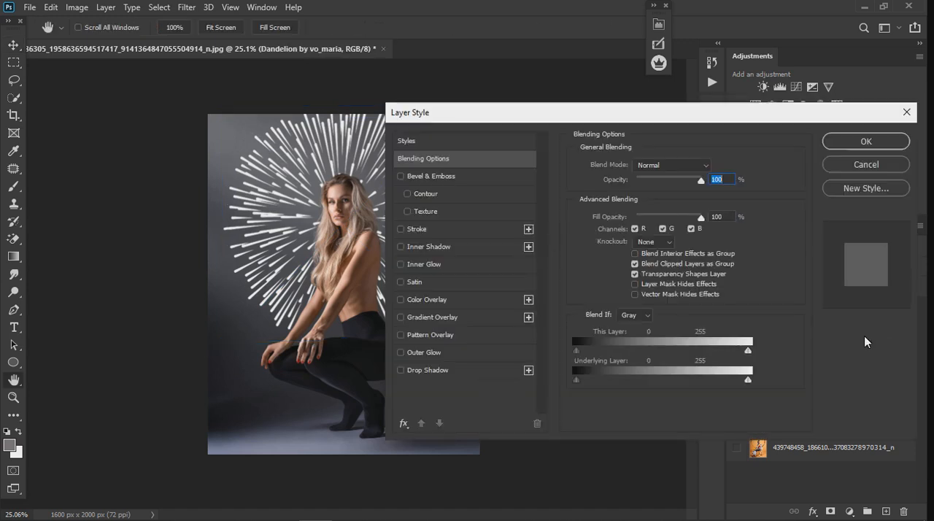
pyautogui.moveTo(584, 119); pyautogui.dragTo(671, 114)
pyautogui.moveTo(494, 105); pyautogui.dragTo(474, 100)
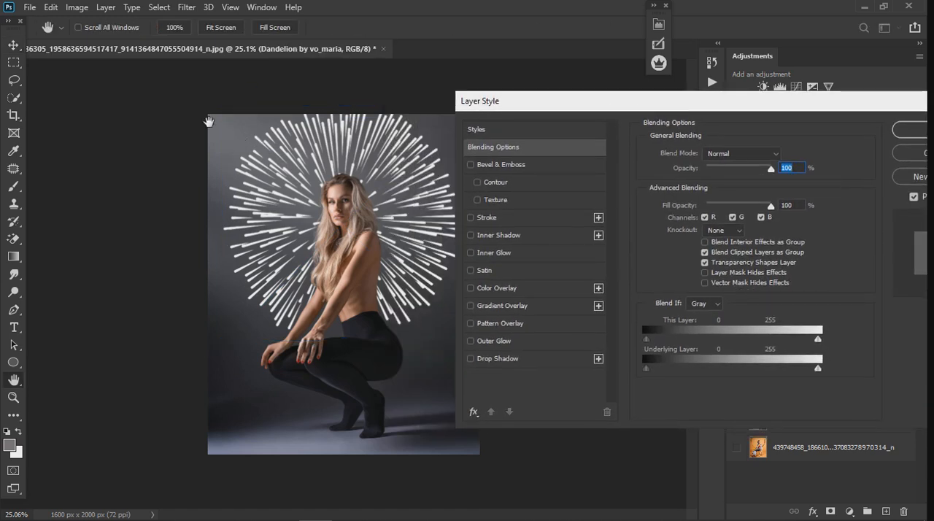
pyautogui.click(520, 357)
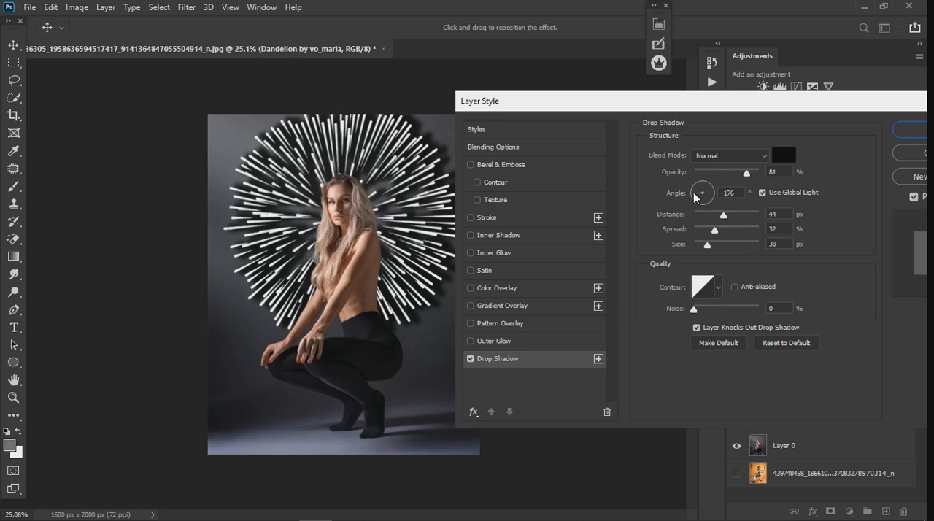
pyautogui.moveTo(685, 185); pyautogui.dragTo(685, 185)
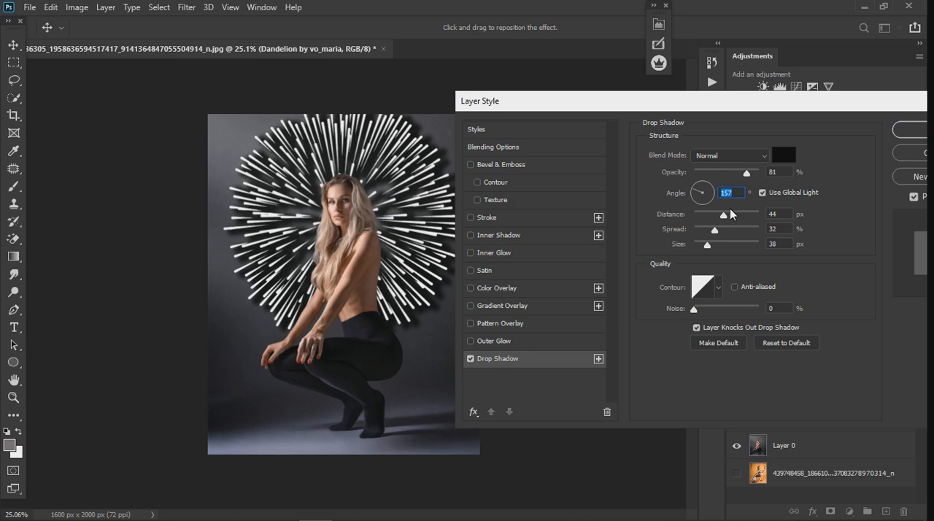
pyautogui.moveTo(736, 213)
pyautogui.mouseDown()
pyautogui.moveTo(730, 216)
pyautogui.moveTo(754, 213)
pyautogui.mouseUp()
pyautogui.moveTo(754, 214); pyautogui.dragTo(707, 246)
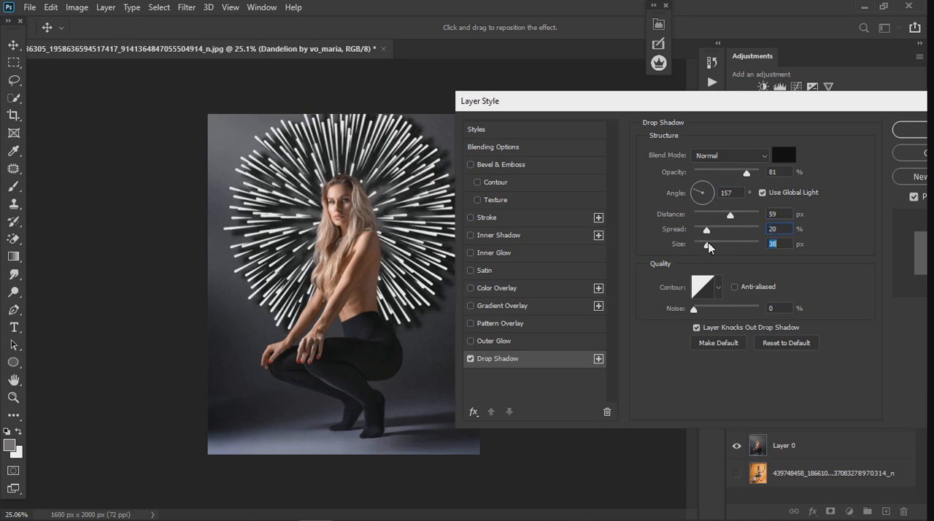
# - Set the Dandelion layer's fill opacity to 0%, tighten its drop shadow to distance 29 px and spread 18% with a smaller size, and apply
pyautogui.click(530, 145)
pyautogui.moveTo(773, 212); pyautogui.dragTo(635, 232)
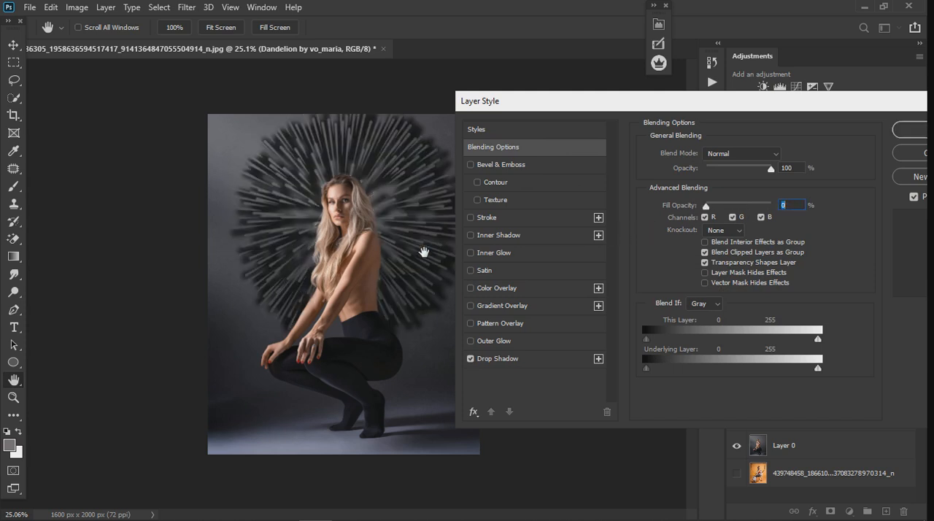
pyautogui.click(537, 360)
pyautogui.moveTo(705, 243); pyautogui.dragTo(715, 215)
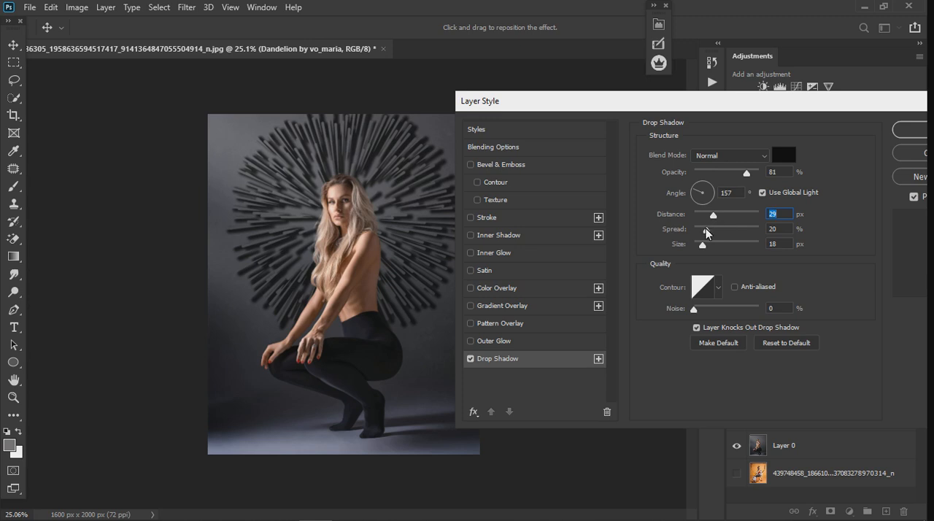
pyautogui.moveTo(716, 233)
pyautogui.mouseDown()
pyautogui.moveTo(730, 233)
pyautogui.moveTo(705, 233)
pyautogui.mouseUp()
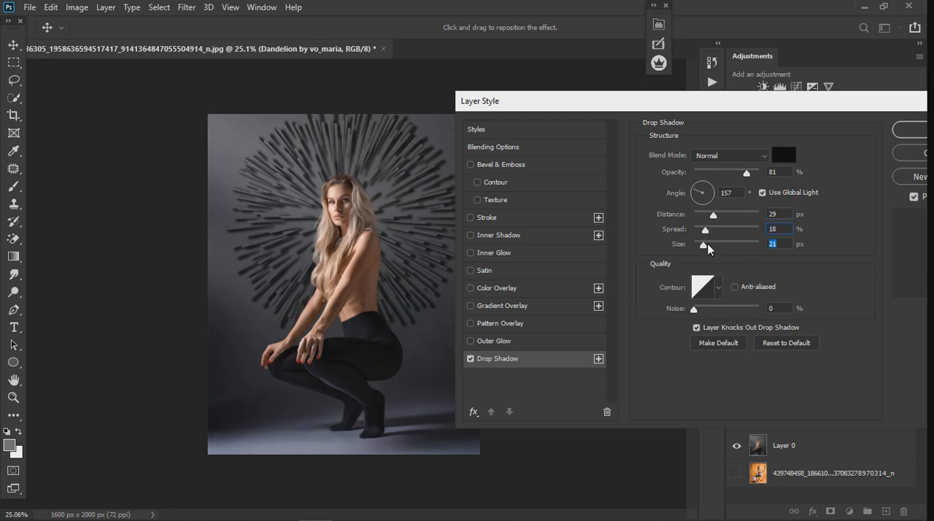
pyautogui.moveTo(708, 248); pyautogui.dragTo(701, 250)
pyautogui.click(909, 129)
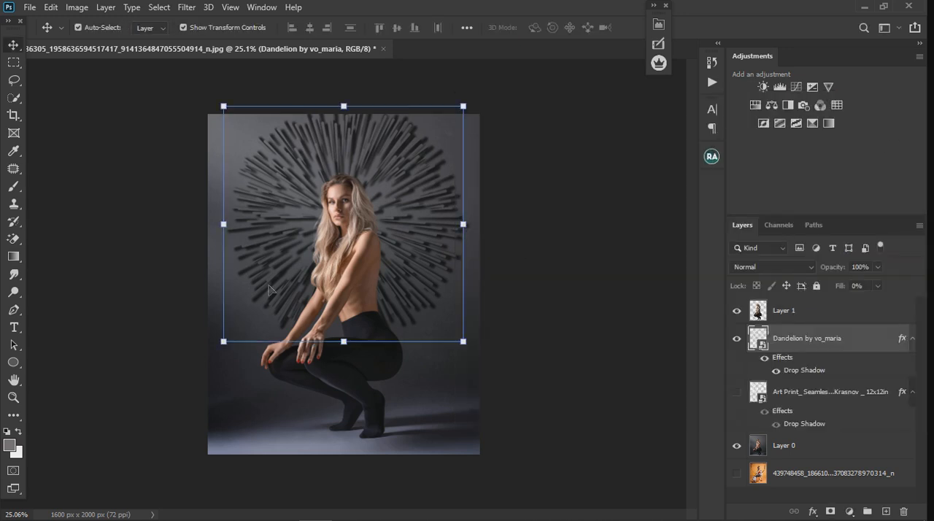
# - Shrink the dandelion to 37.17% and place it in the upper-left corner area of the portrait
pyautogui.scroll(2, 290, 342)
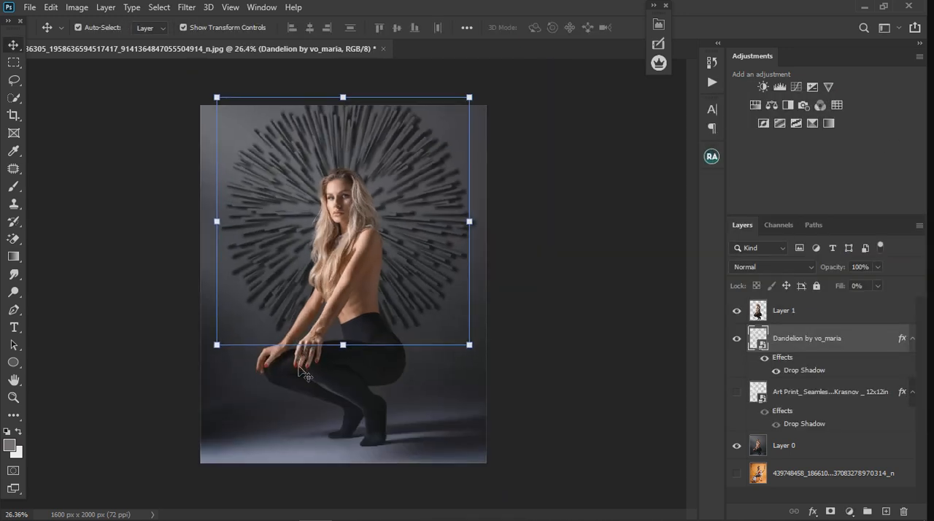
pyautogui.scroll(6, 413, 209)
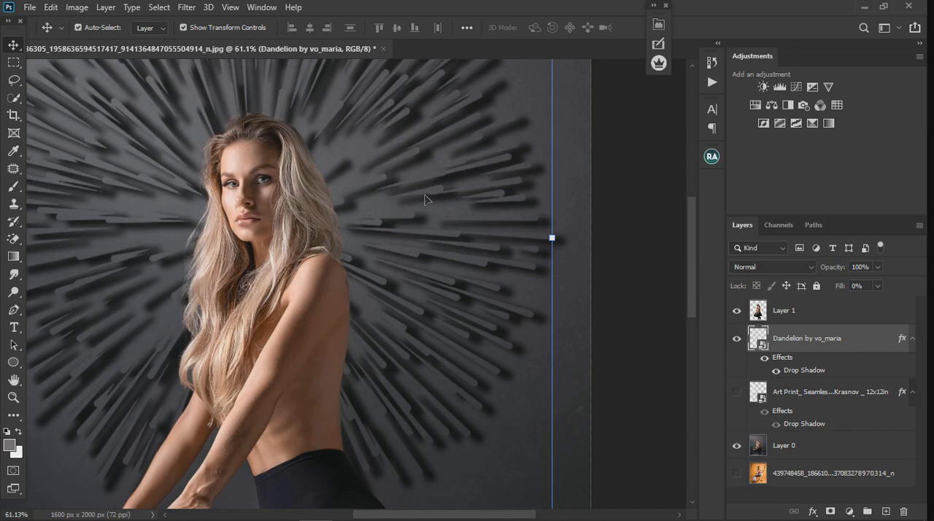
pyautogui.scroll(-6, 426, 199)
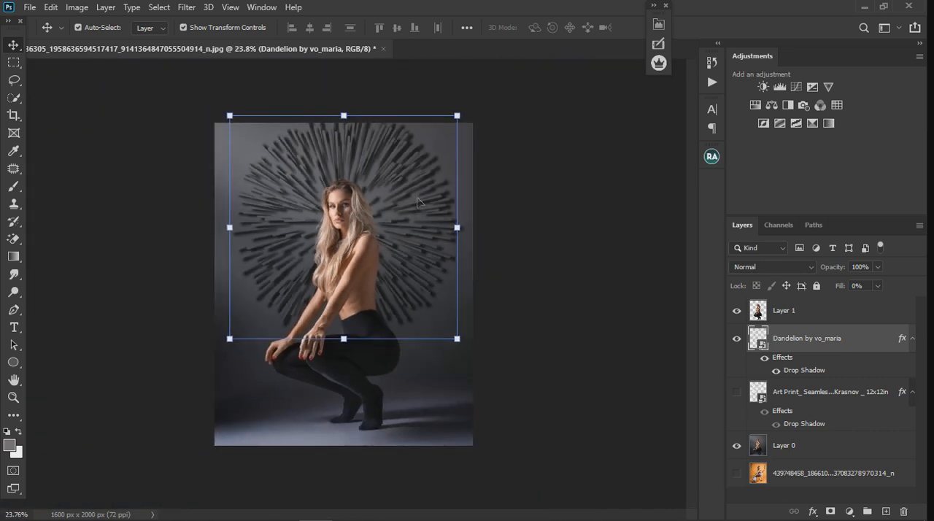
pyautogui.moveTo(387, 174); pyautogui.dragTo(381, 186)
pyautogui.scroll(-3, 407, 194)
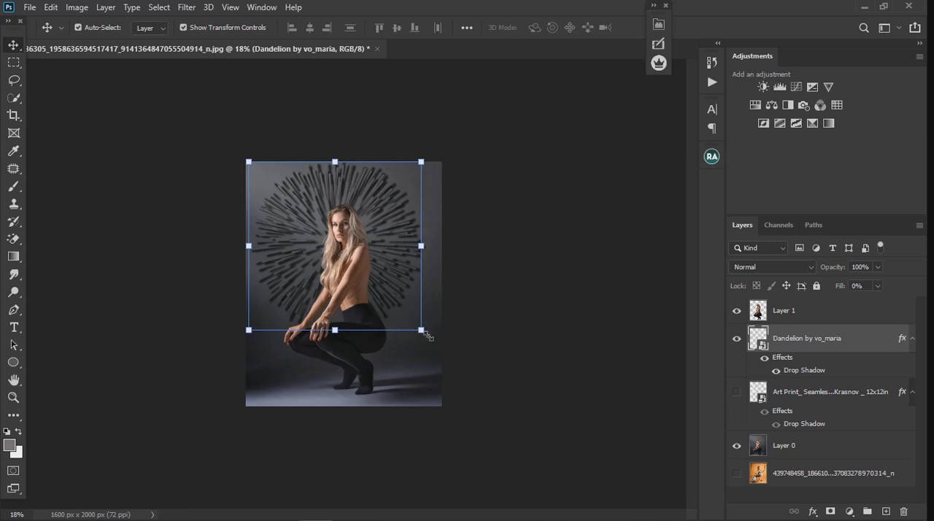
pyautogui.moveTo(428, 335); pyautogui.dragTo(372, 300)
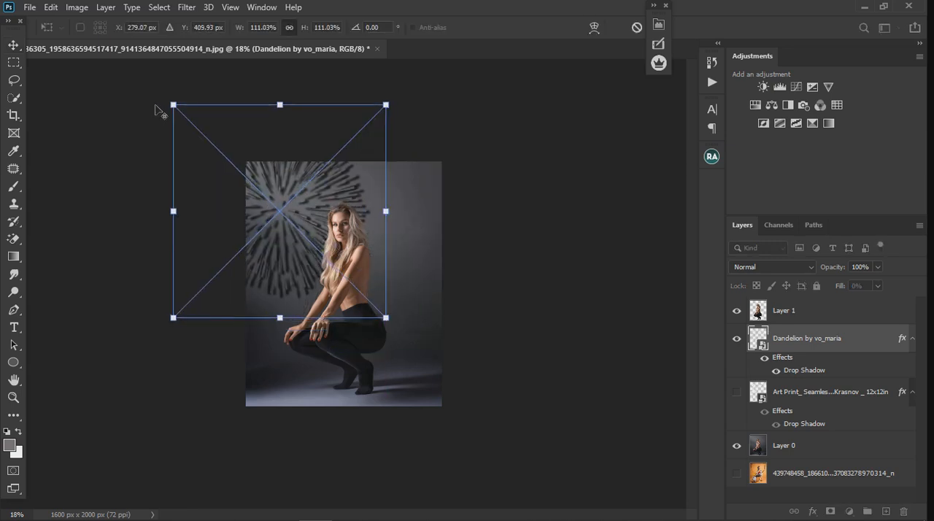
pyautogui.moveTo(173, 105); pyautogui.dragTo(261, 160)
pyautogui.moveTo(297, 212); pyautogui.dragTo(294, 211)
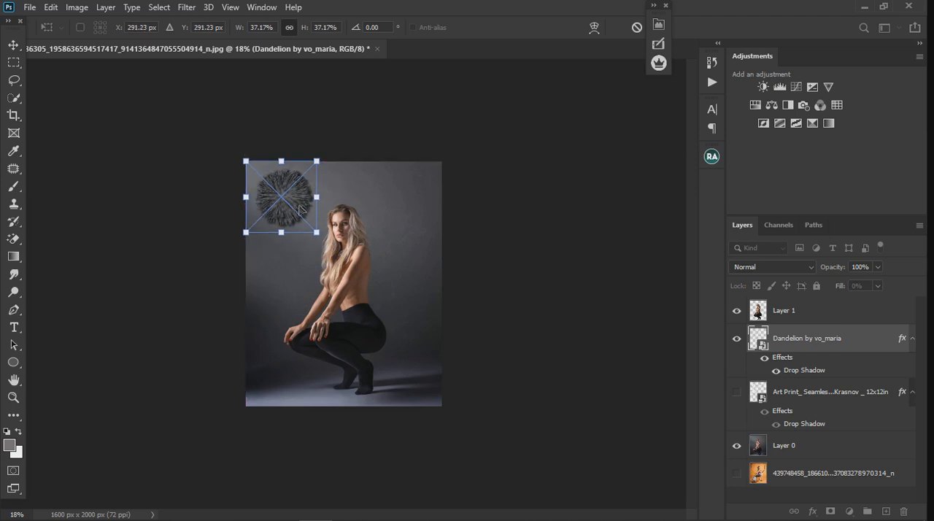
pyautogui.moveTo(299, 209)
pyautogui.mouseDown()
pyautogui.moveTo(364, 243)
pyautogui.moveTo(319, 211)
pyautogui.moveTo(297, 210)
pyautogui.mouseUp()
pyautogui.press('Return')
# - Duplicate the small dandelion layer and place the copy near the portrait's lower-right edge, beside the woman's hip
pyautogui.hotkey('ctrl', 'j')
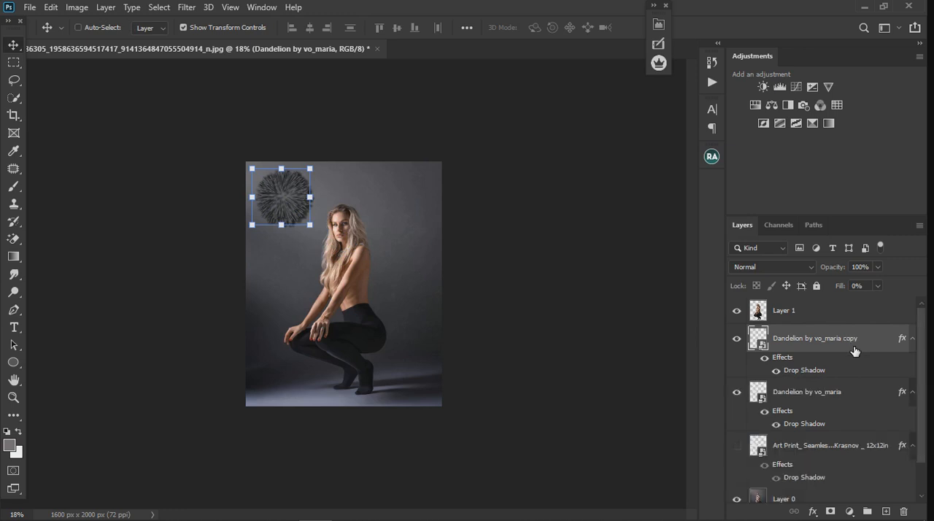
pyautogui.moveTo(297, 212); pyautogui.dragTo(426, 334)
pyautogui.click(294, 208)
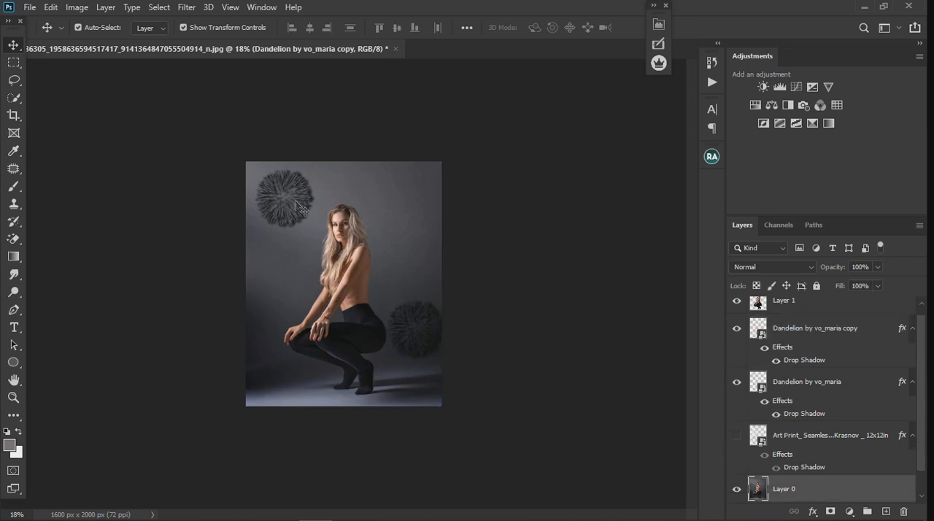
pyautogui.click(804, 336)
pyautogui.click(780, 380)
pyautogui.moveTo(278, 206); pyautogui.dragTo(269, 206)
pyautogui.hotkey('ctrl', 'z')
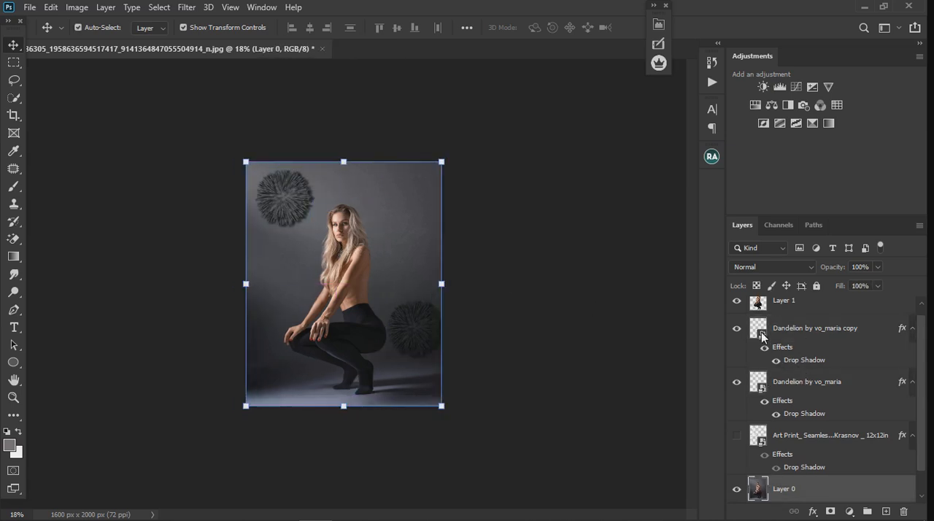
# - Nudge the upper-left dandelion closer to the portrait's corner and move a duplicate of it behind the woman
pyautogui.click(801, 382)
pyautogui.moveTo(282, 219); pyautogui.dragTo(276, 215)
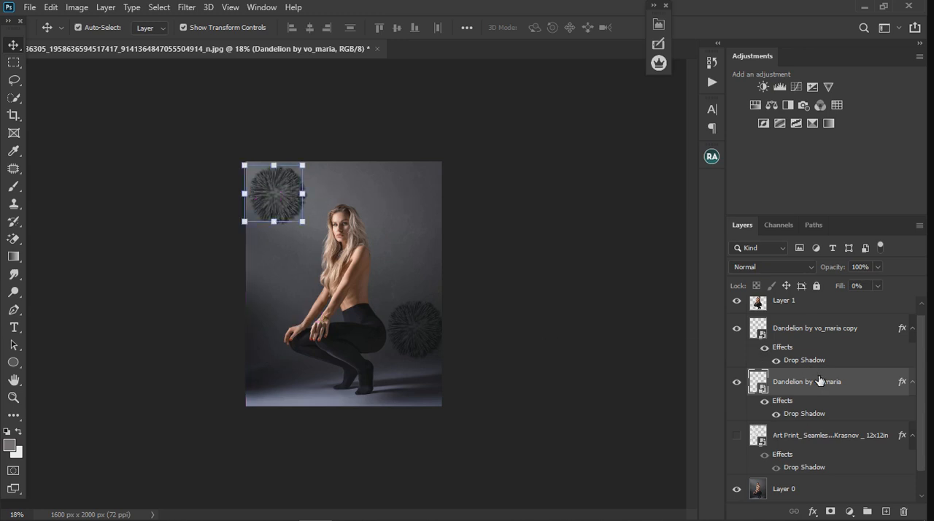
pyautogui.hotkey('ctrl', 'j')
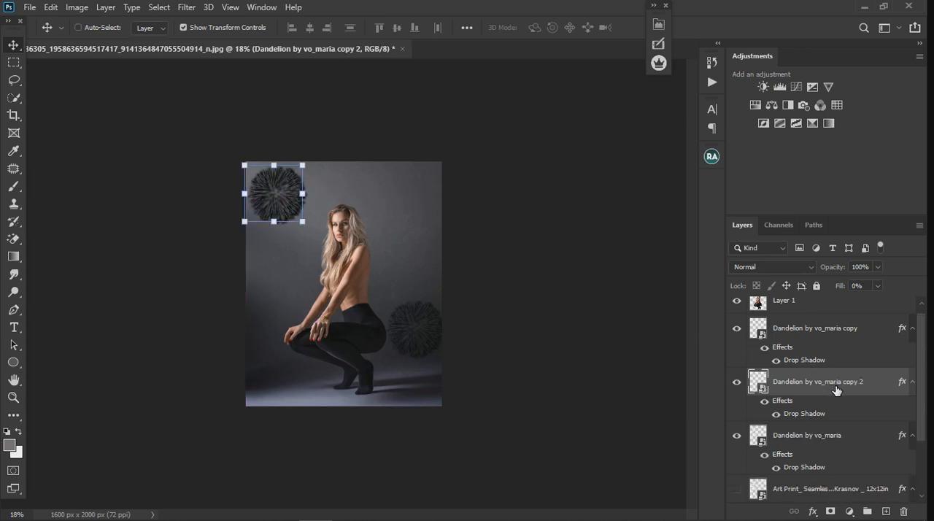
pyautogui.moveTo(289, 210); pyautogui.dragTo(357, 266)
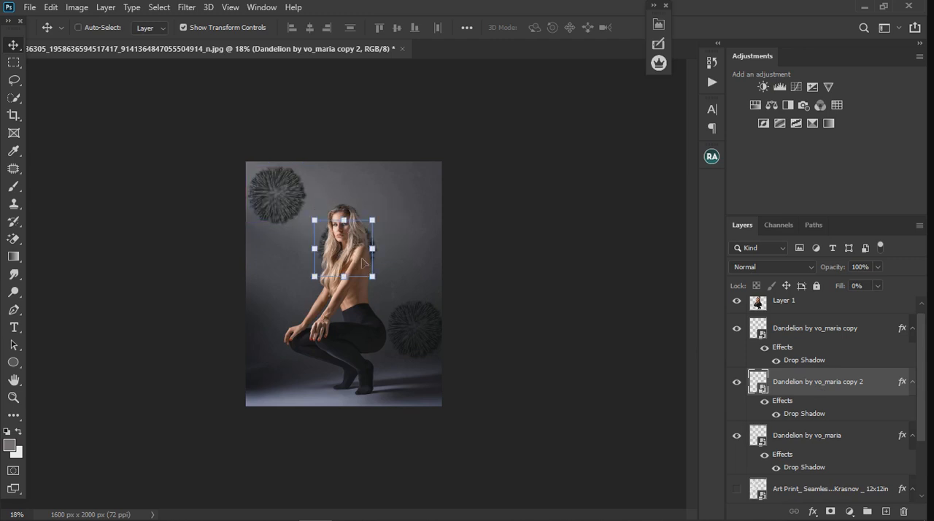
# - Enlarge the new dandelion copy to 74.98% and position it behind the woman's head and torso
pyautogui.hotkey('ctrl', 't')
pyautogui.moveTo(374, 225); pyautogui.dragTo(432, 195)
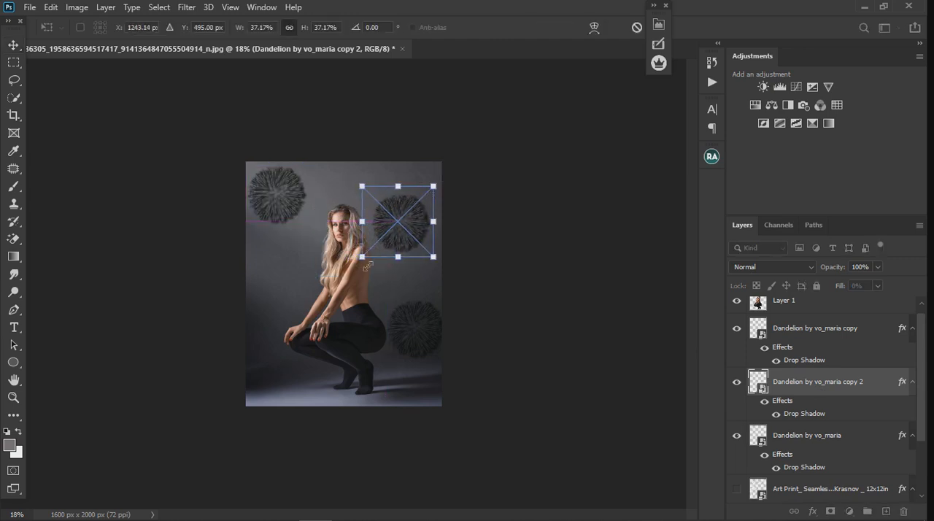
pyautogui.moveTo(362, 256); pyautogui.dragTo(290, 329)
pyautogui.scroll(2, 379, 269)
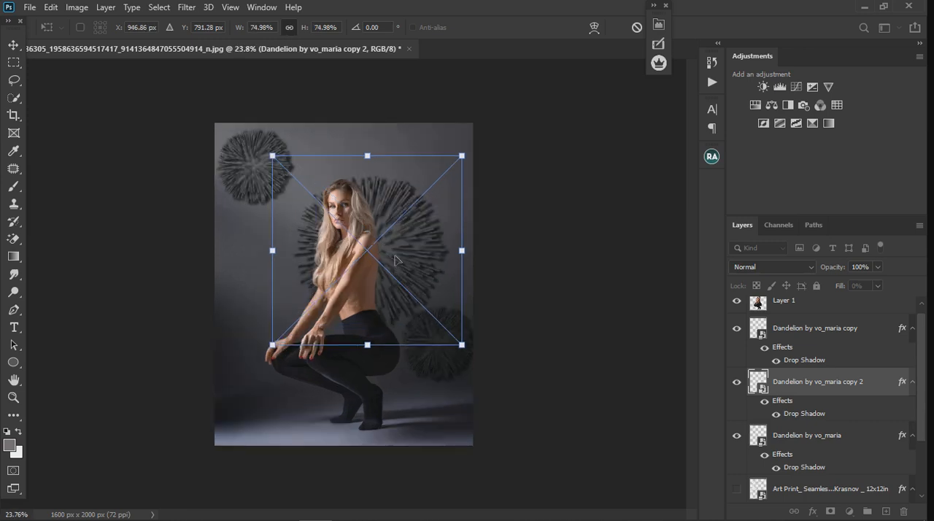
pyautogui.moveTo(409, 254); pyautogui.dragTo(379, 248)
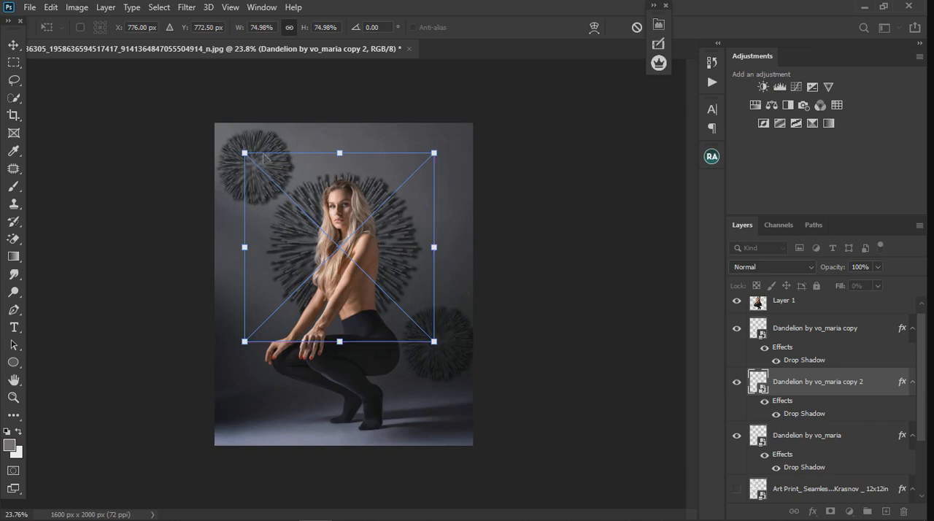
pyautogui.press('Return')
# - Move the upper-left dandelion further into the corner so the portrait's edges crop it slightly
pyautogui.click(460, 362)
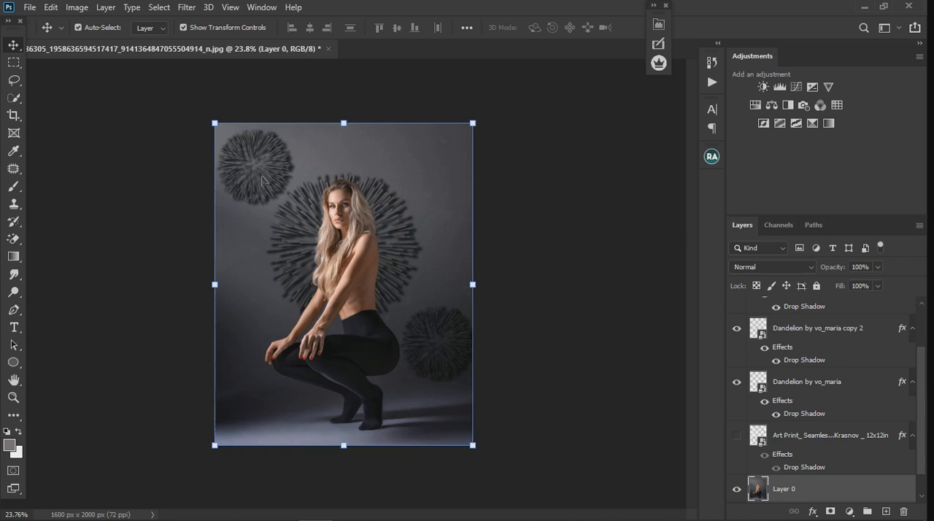
pyautogui.click(820, 423)
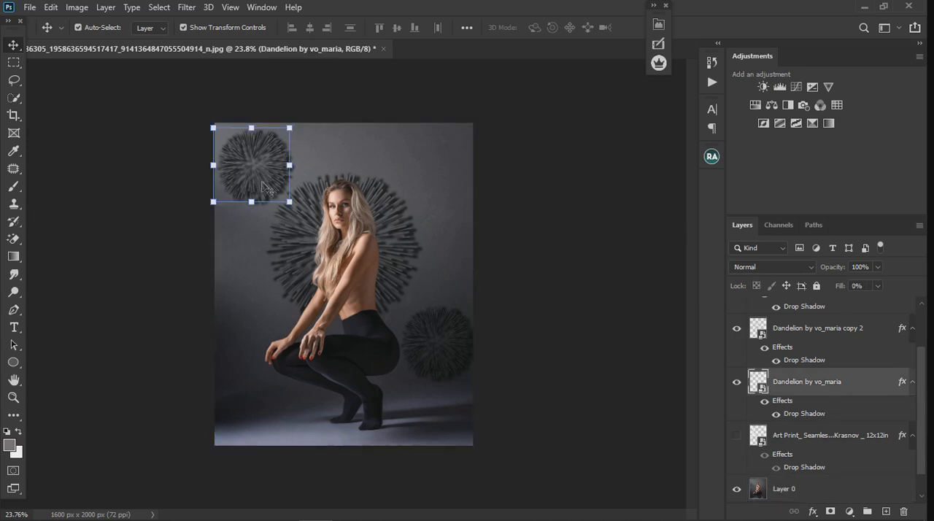
pyautogui.moveTo(264, 189); pyautogui.dragTo(255, 178)
# - Move the large dandelion behind the woman slightly upward so it sits higher around her head and shoulders
pyautogui.click(802, 489)
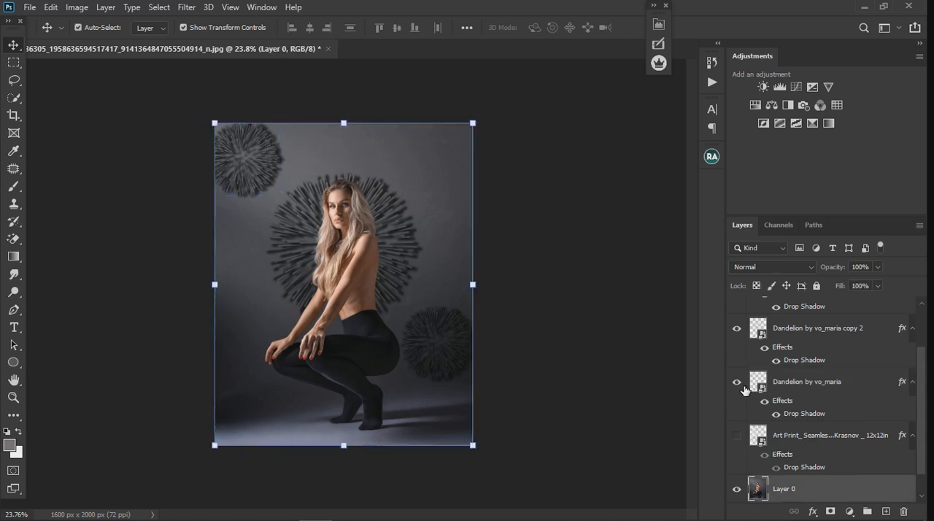
pyautogui.click(825, 394)
pyautogui.click(787, 335)
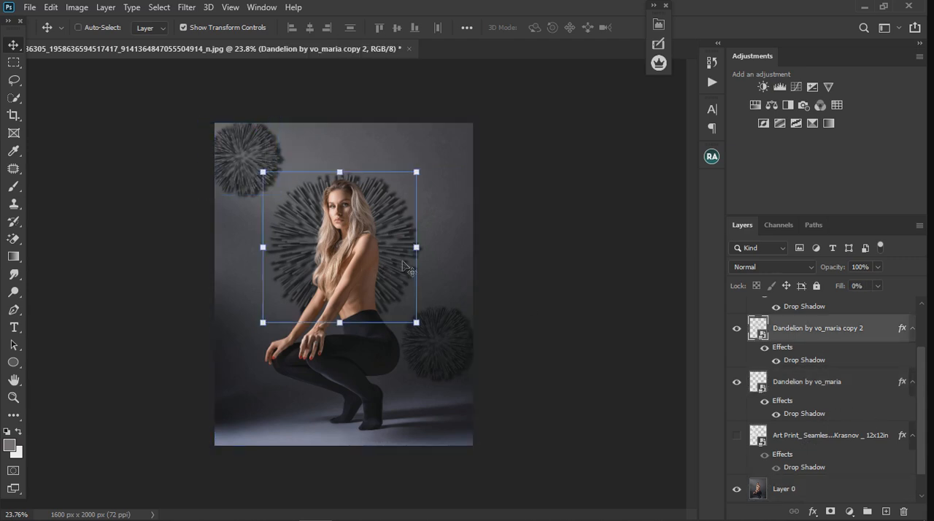
pyautogui.moveTo(400, 260); pyautogui.dragTo(399, 255)
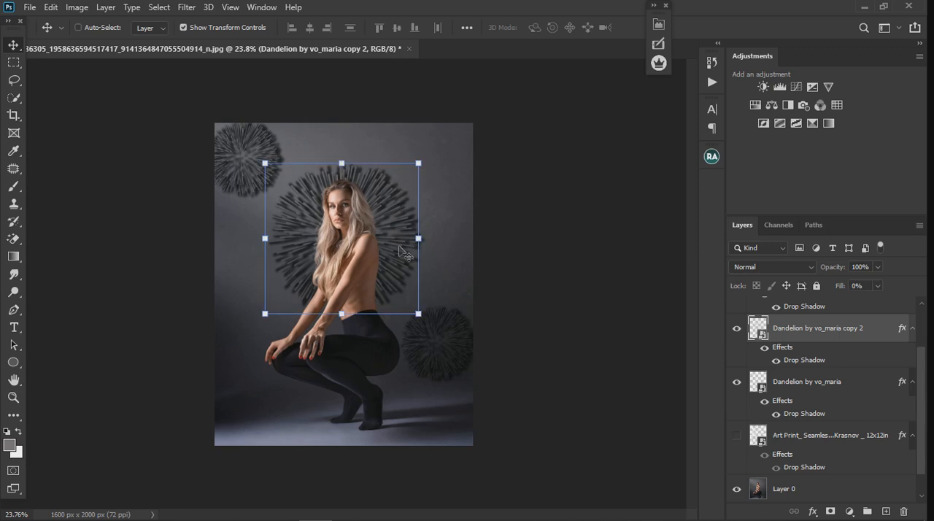
# - Find the layer of the dandelion beside the woman's hip, move it slightly upward, and deselect it
pyautogui.click(802, 488)
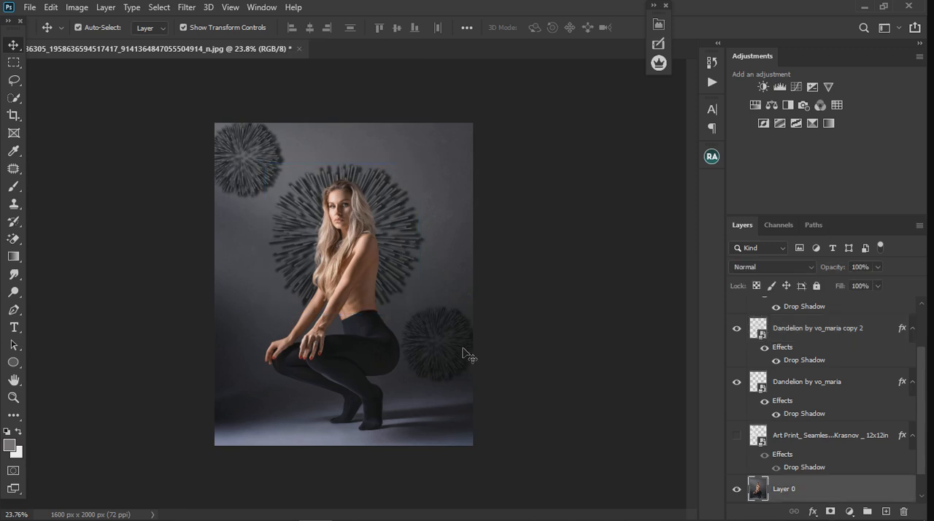
pyautogui.click(798, 436)
pyautogui.click(809, 342)
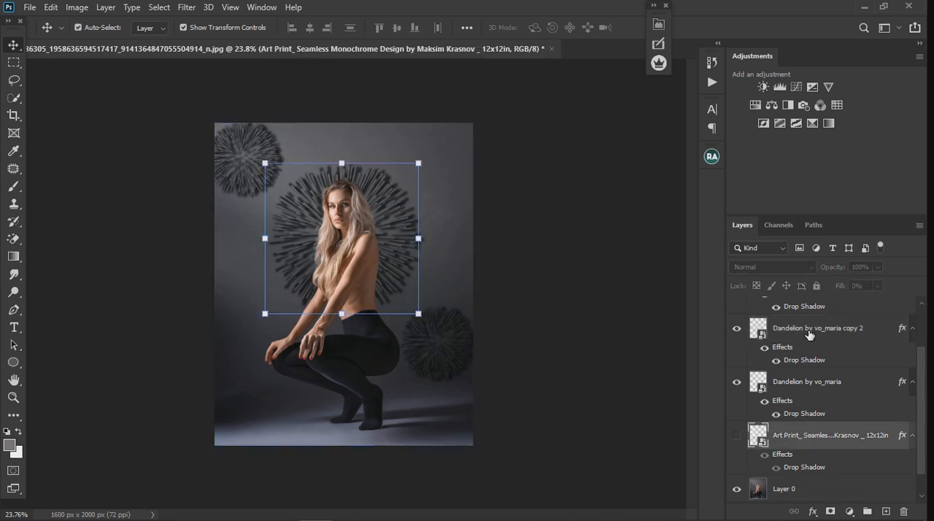
pyautogui.click(814, 390)
pyautogui.click(827, 434)
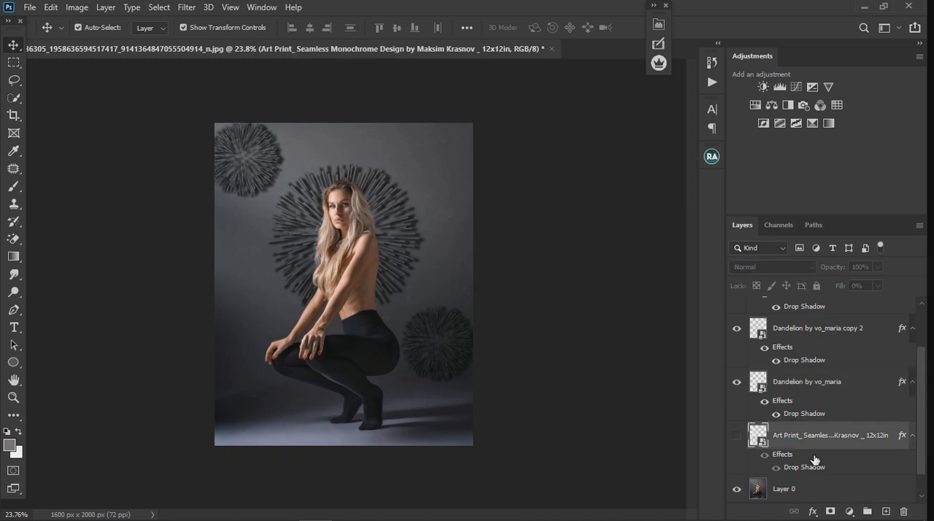
pyautogui.scroll(3, 817, 400)
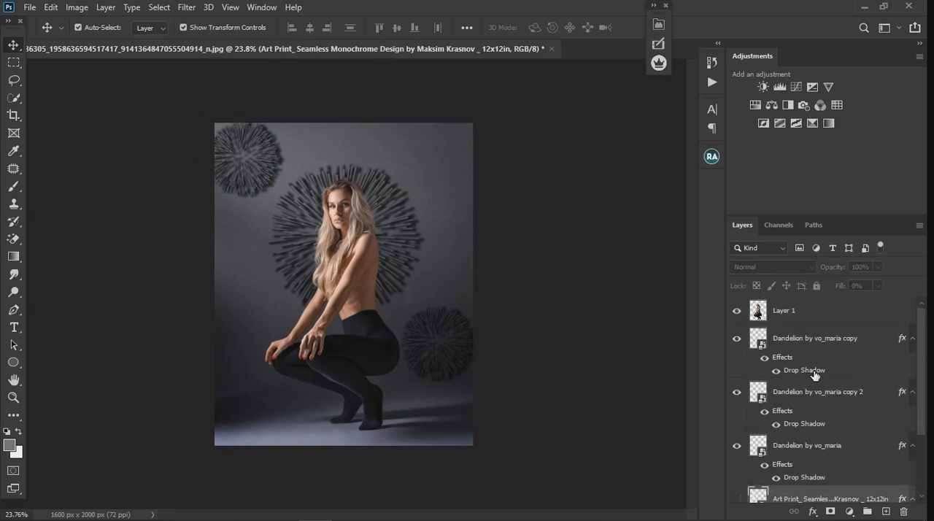
pyautogui.click(784, 357)
pyautogui.moveTo(456, 354); pyautogui.dragTo(455, 336)
pyautogui.click(486, 315)
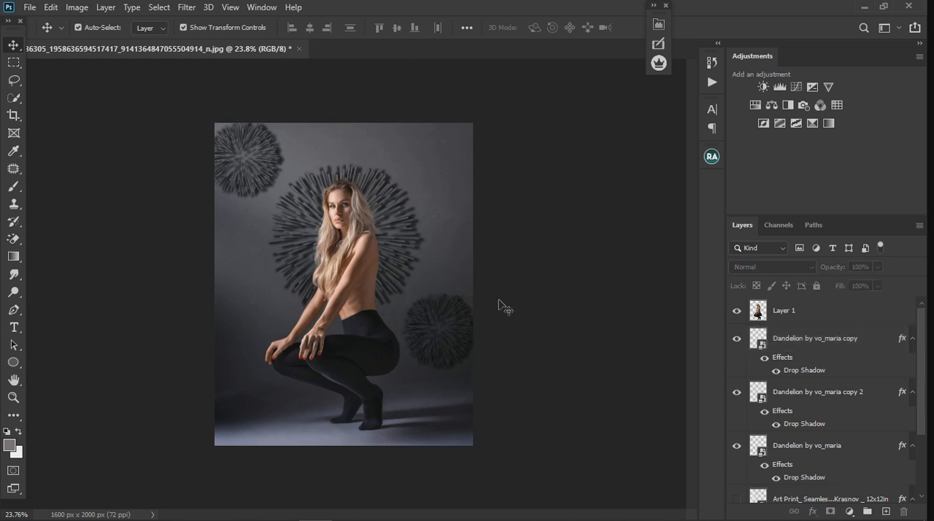
# - Group the three dandelion layers together
pyautogui.scroll(4, 296, 234)
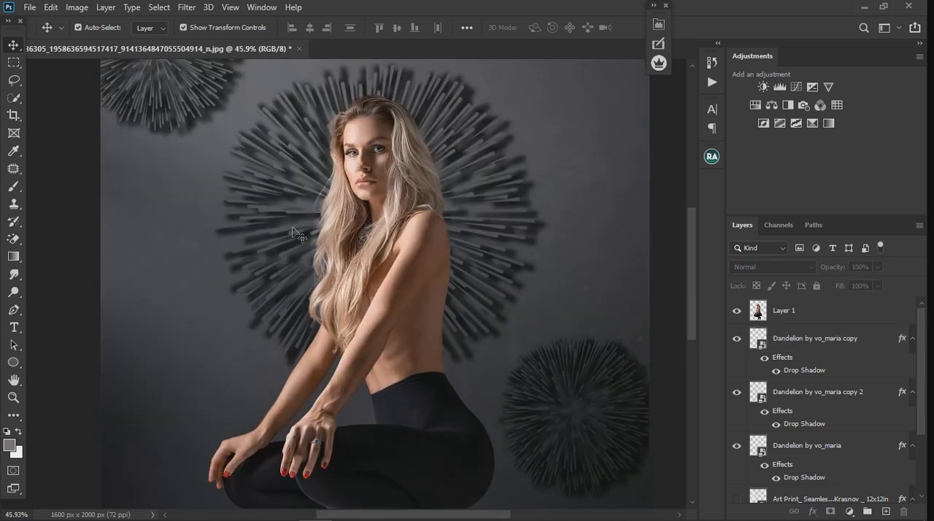
pyautogui.scroll(-3, 296, 234)
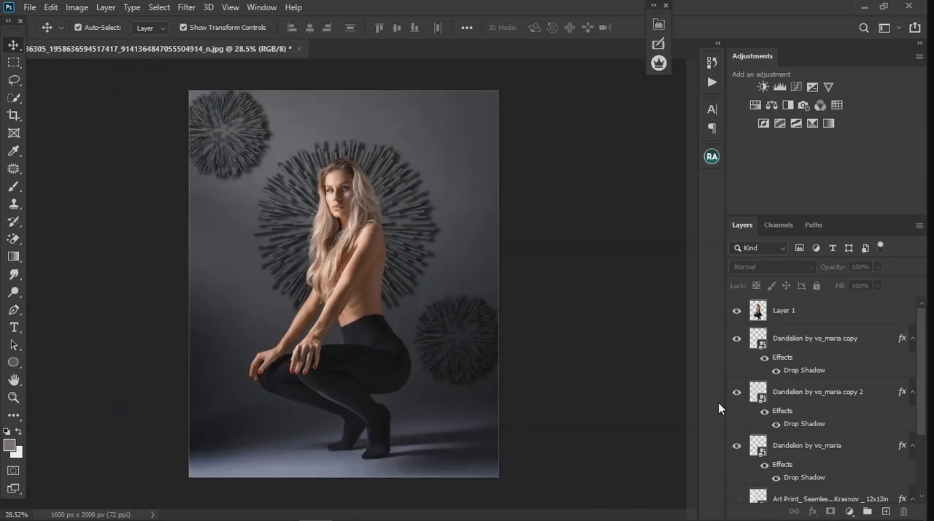
pyautogui.click(844, 346)
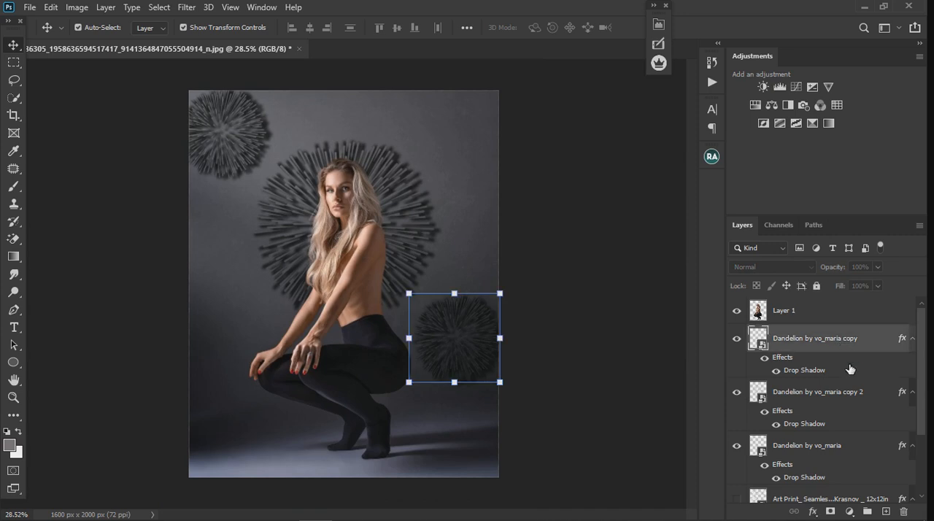
pyautogui.keyDown('shift'); pyautogui.click(864, 450); pyautogui.keyUp('shift')
pyautogui.hotkey('ctrl', 'g')
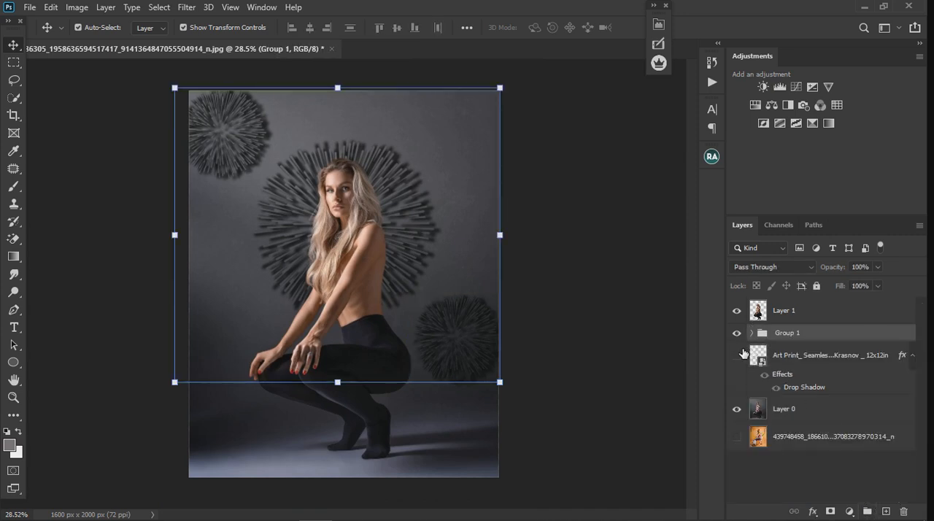
# - Hide the dandelion group and both portrait layers so that only the Art Print circle pattern layer is shown
pyautogui.click(736, 332)
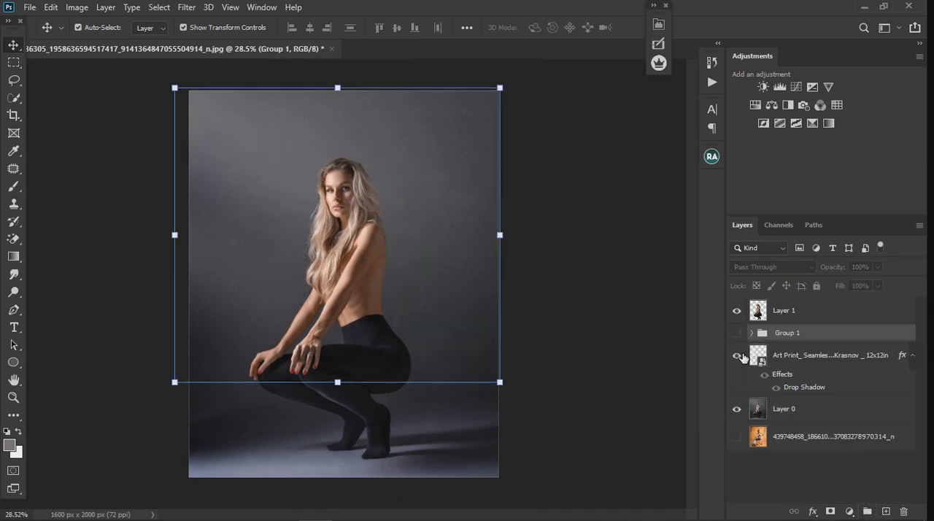
pyautogui.click(736, 355)
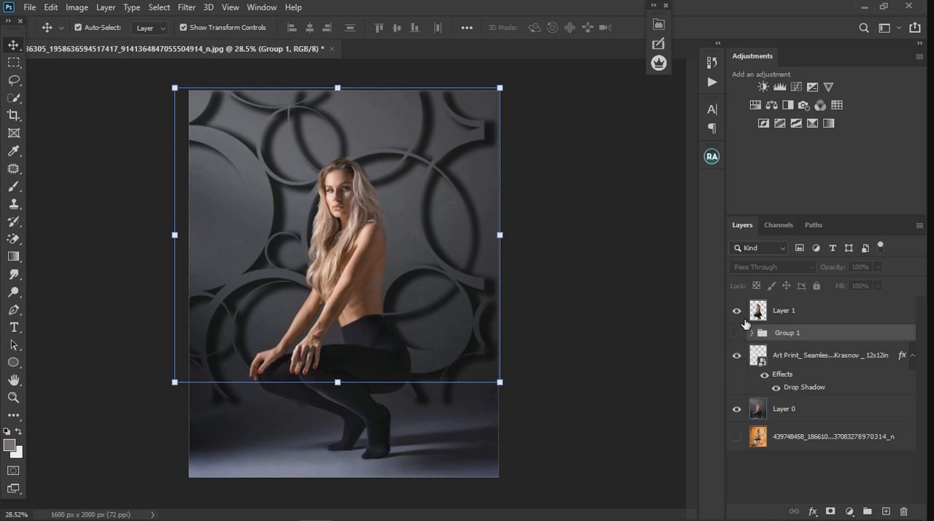
pyautogui.click(737, 410)
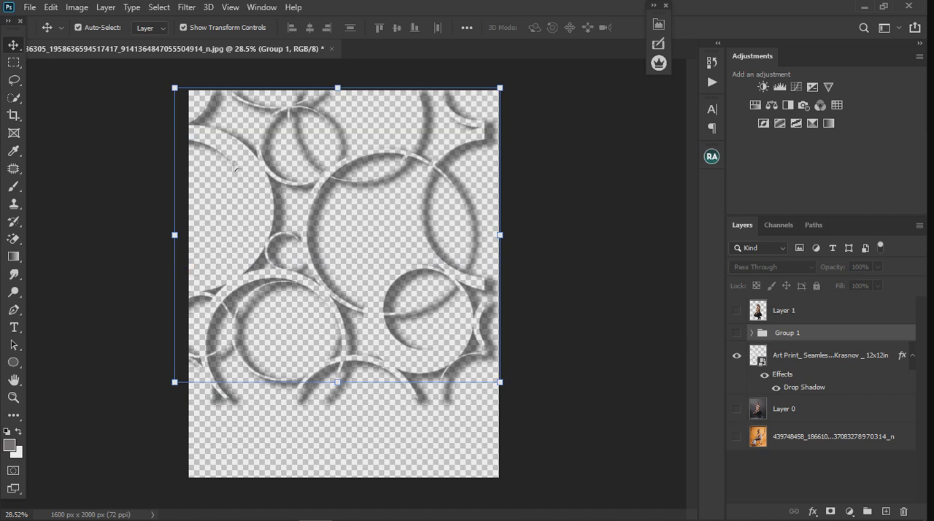
# - Scale the Art Print circle pattern down to 72.23% around its centre so it fits fully inside the canvas
pyautogui.moveTo(184, 95); pyautogui.dragTo(223, 132)
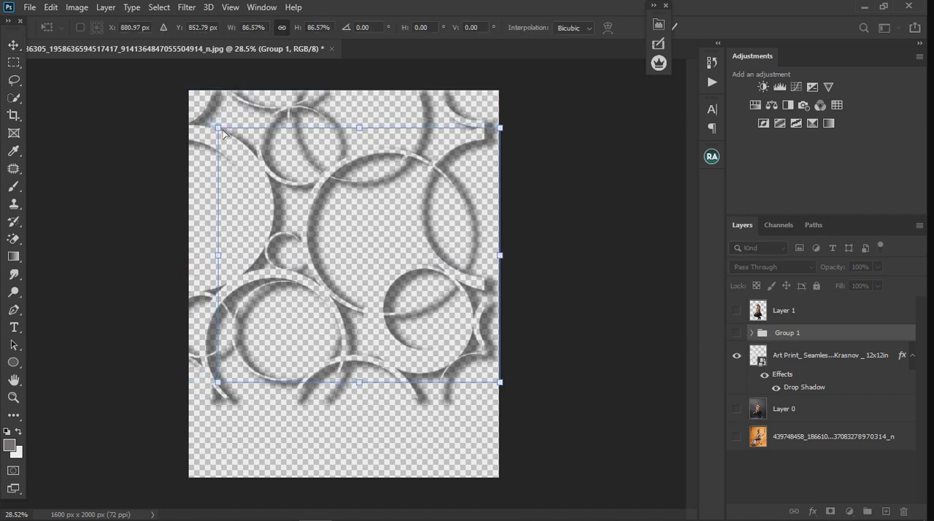
pyautogui.hotkey('ctrl', 'z')
pyautogui.click(839, 363)
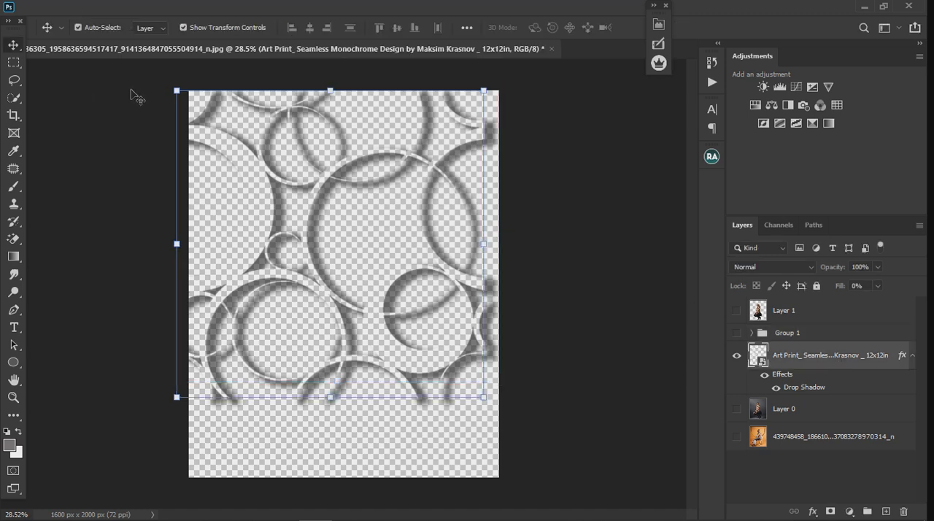
pyautogui.moveTo(177, 92); pyautogui.dragTo(218, 133)
pyautogui.click(22, 10)
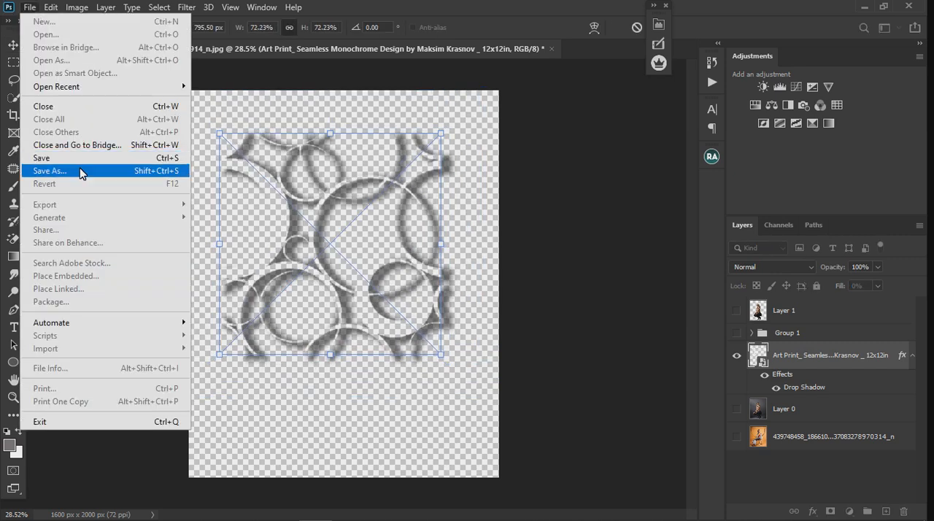
pyautogui.click(827, 293)
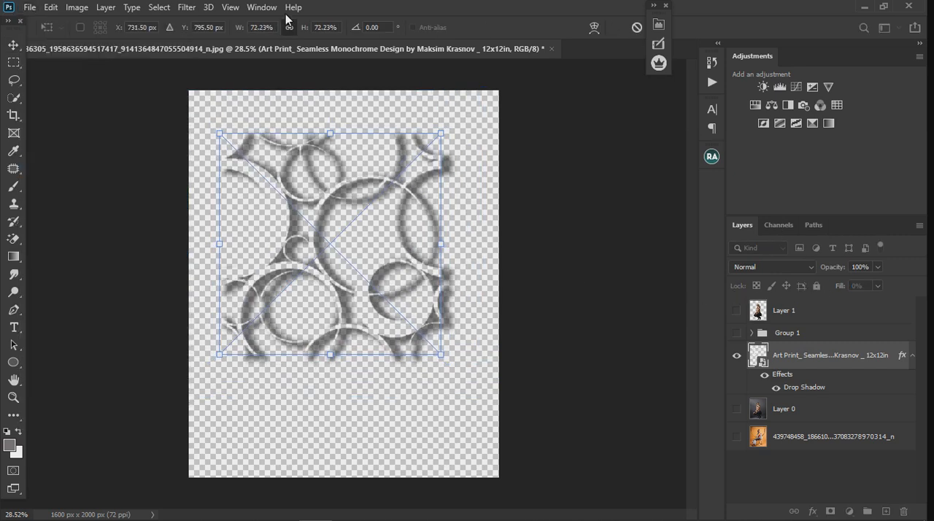
pyautogui.click(30, 9)
pyautogui.click(30, 10)
pyautogui.click(18, 45)
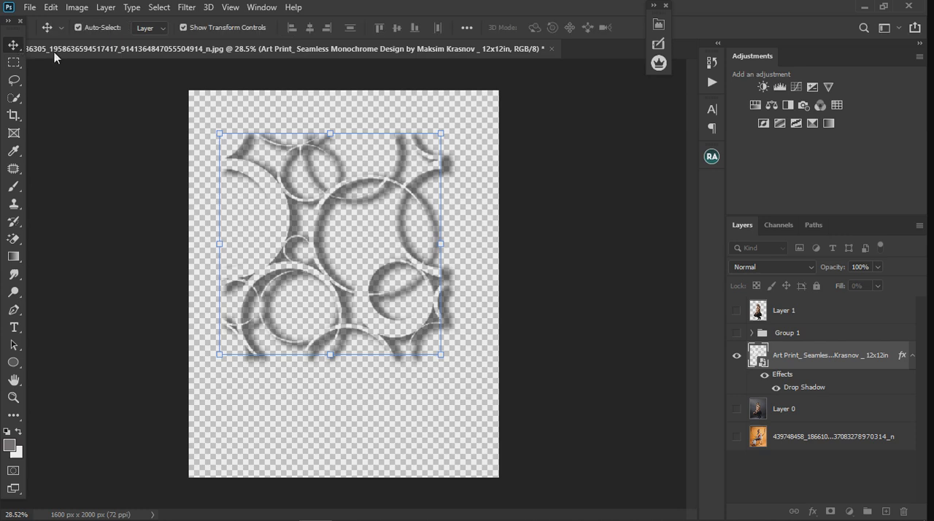
# - Set up an Export As of the isolated circle pattern in PNG format with transparency
pyautogui.click(30, 10)
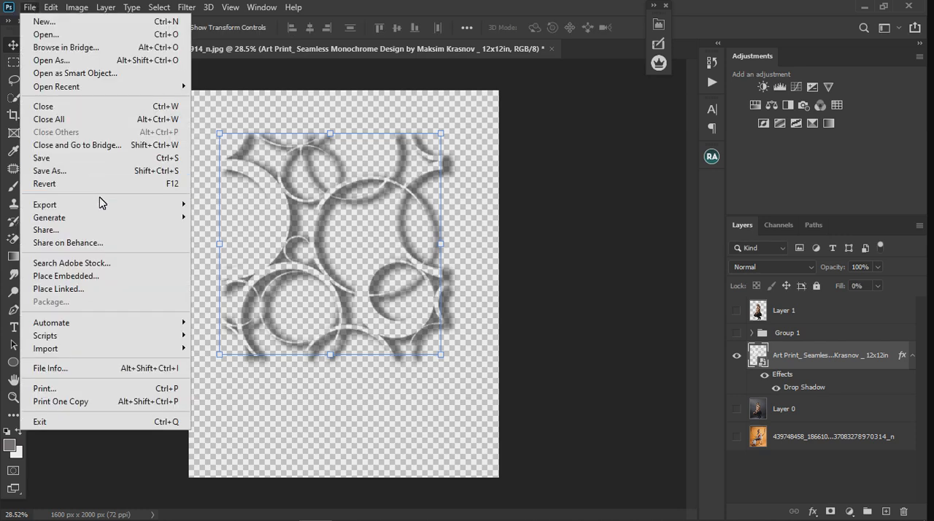
pyautogui.moveTo(108, 205)
pyautogui.click(203, 218)
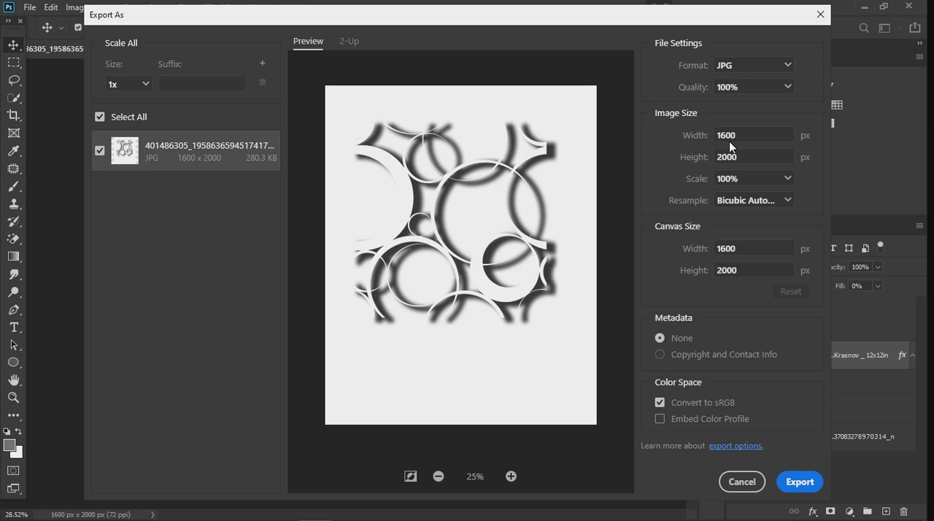
pyautogui.click(789, 69)
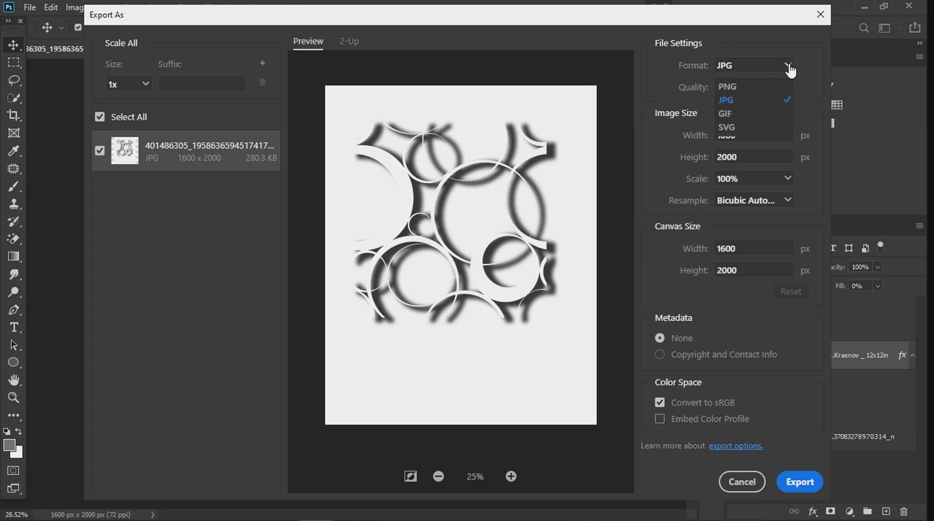
pyautogui.click(756, 87)
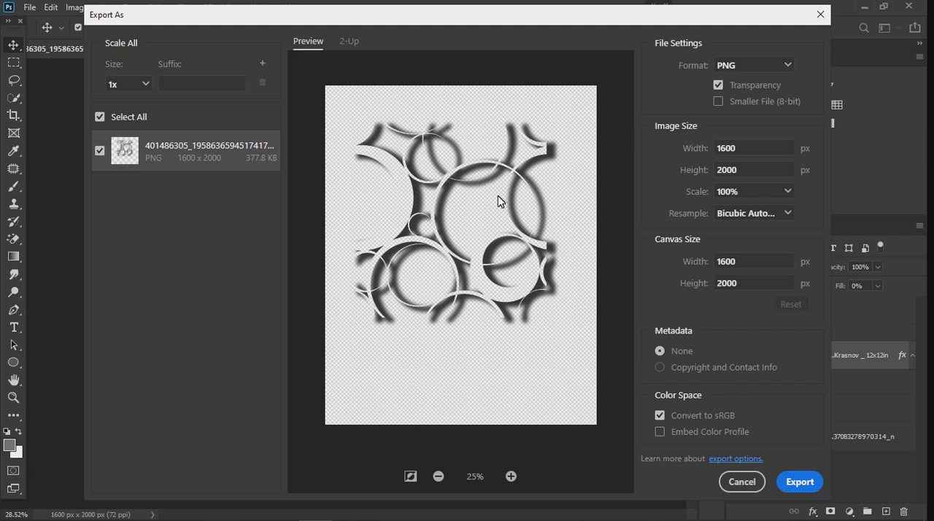
# - Export the PNG to the Desktop under the file name "transparent snoot"
pyautogui.click(803, 482)
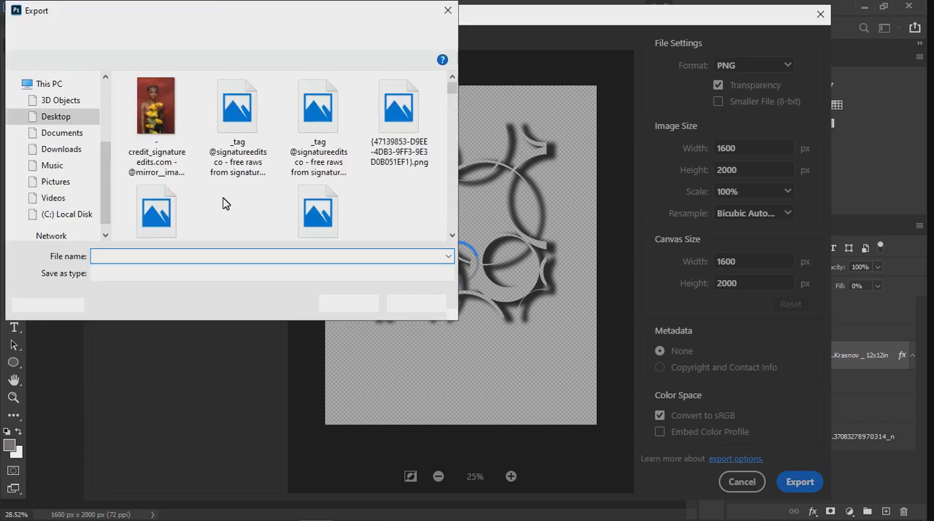
pyautogui.click(53, 118)
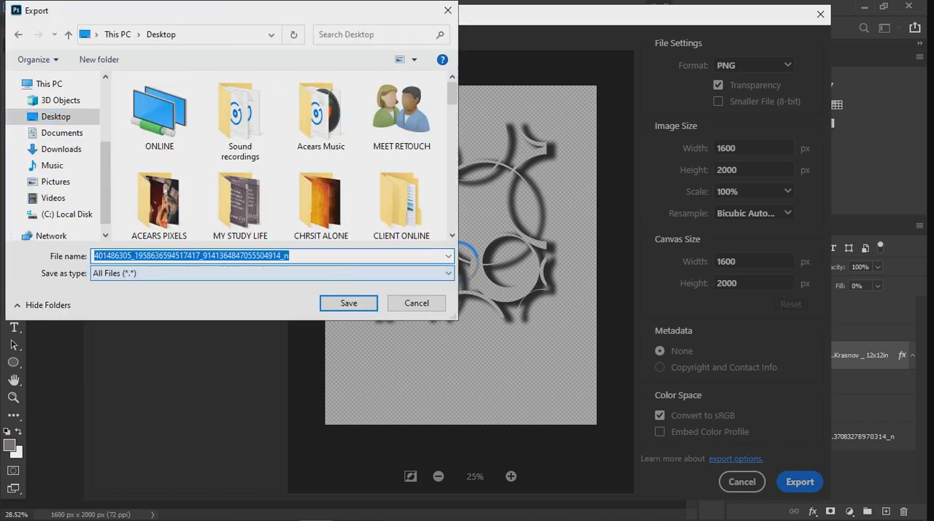
pyautogui.write('transparent sno')
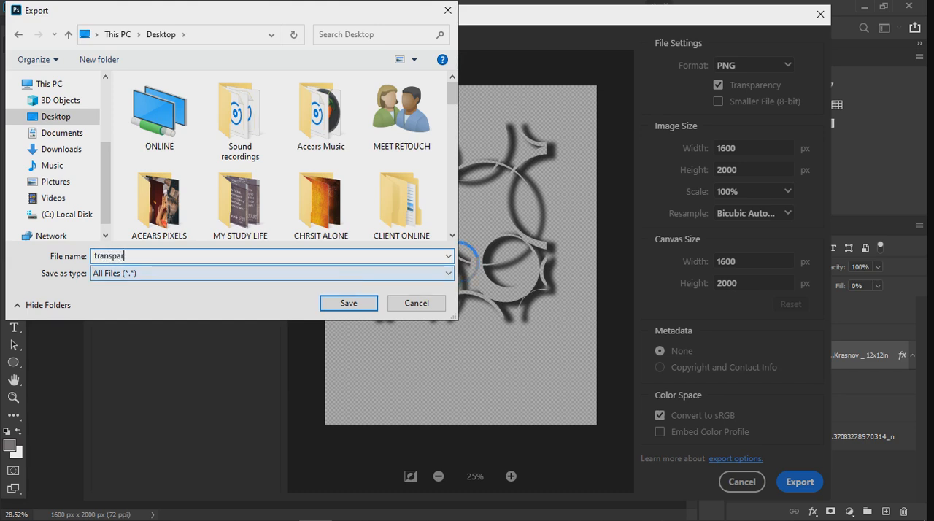
pyautogui.write('w')
pyautogui.press('Return')
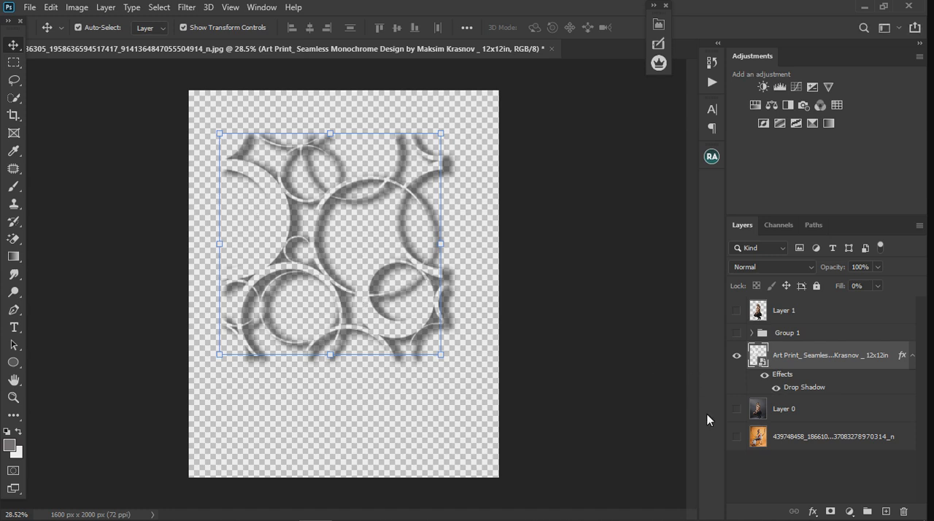
# - Show the base portrait Layer 0 and delete the Art Print circle pattern layer
pyautogui.click(736, 409)
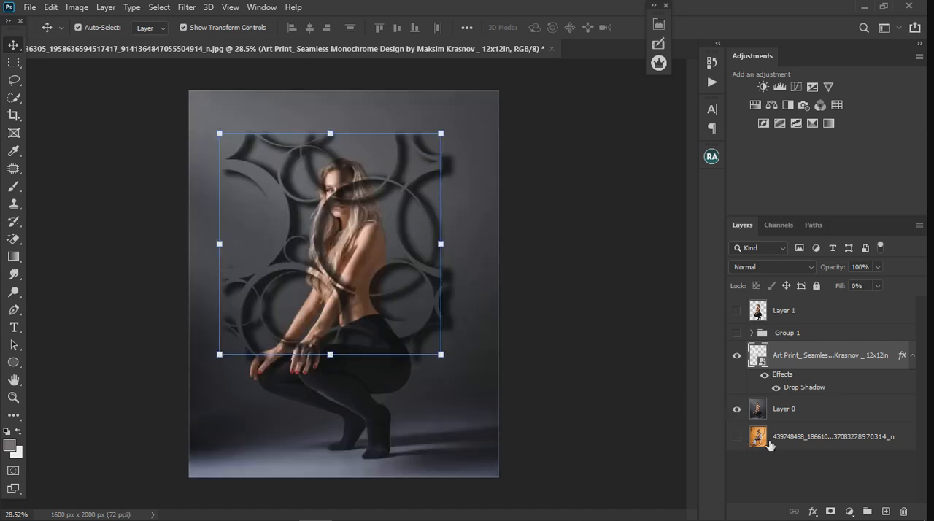
pyautogui.press('Delete')
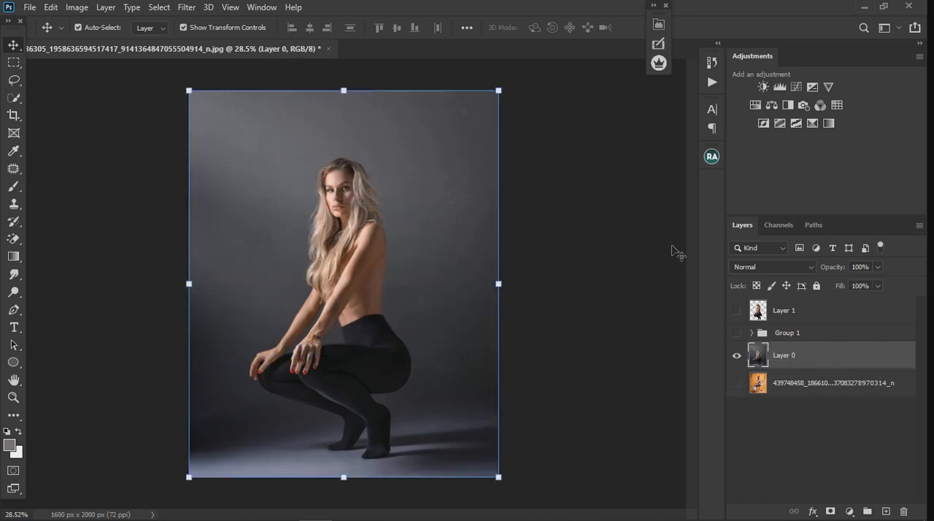
# - Place the "transparent snoot" image from the desktop above Layer 0 and enlarge it to 134.98% to cover the backdrop
pyautogui.click(863, 9)
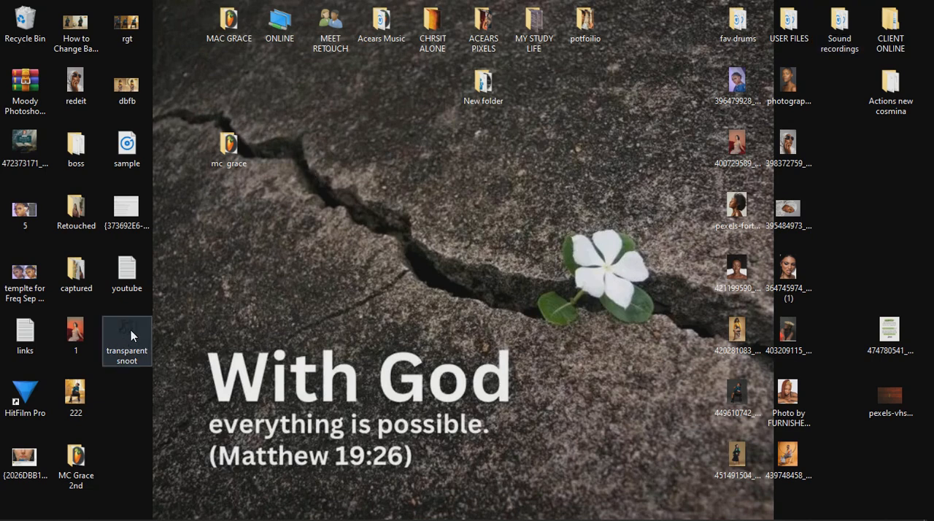
pyautogui.click(316, 508)
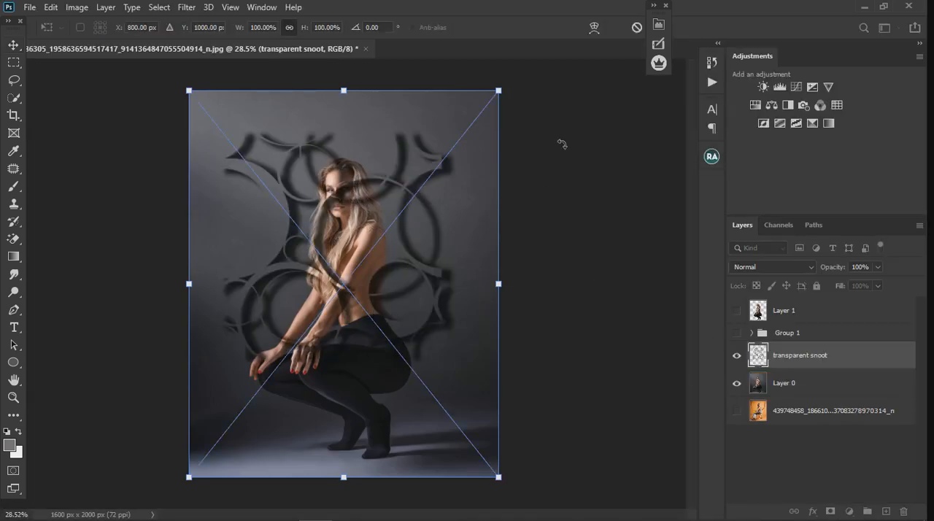
pyautogui.scroll(-3, 445, 269)
pyautogui.moveTo(448, 173); pyautogui.dragTo(497, 131)
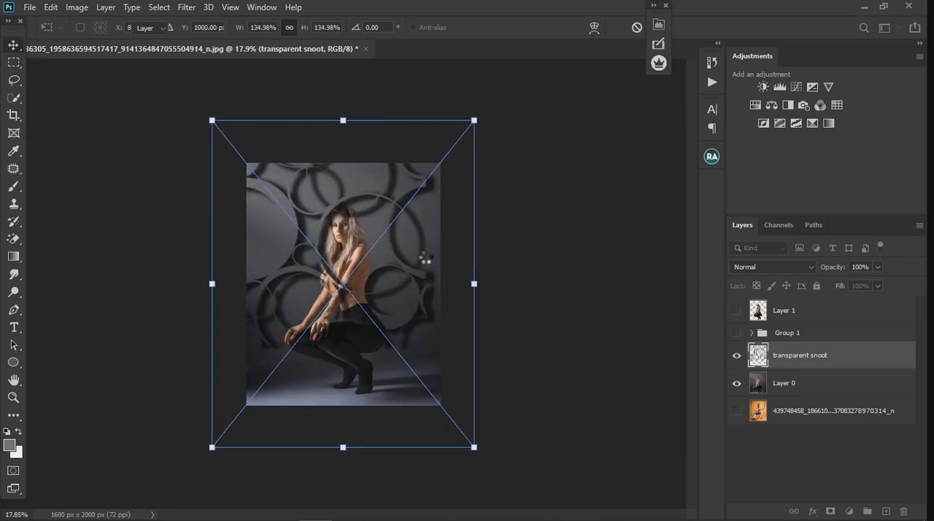
pyautogui.press('Return')
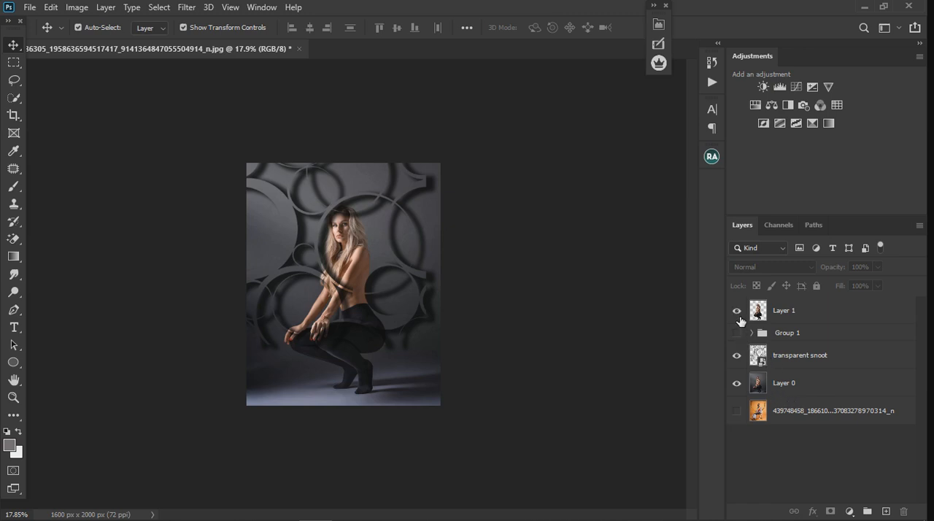
# - Show the woman's cut-out Layer 1, preview the dandelion group over the circles, and hide the transparent snoot layer
pyautogui.click(736, 310)
pyautogui.scroll(2, 373, 308)
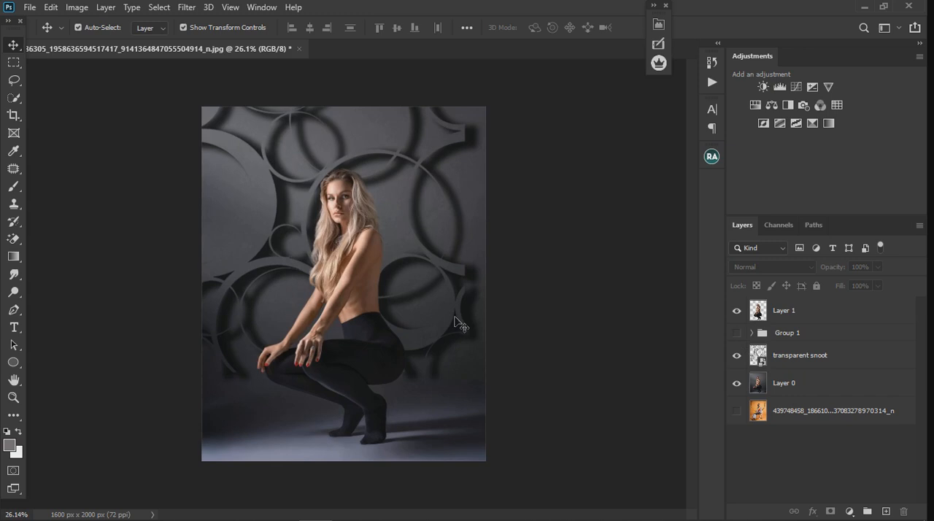
pyautogui.click(738, 335)
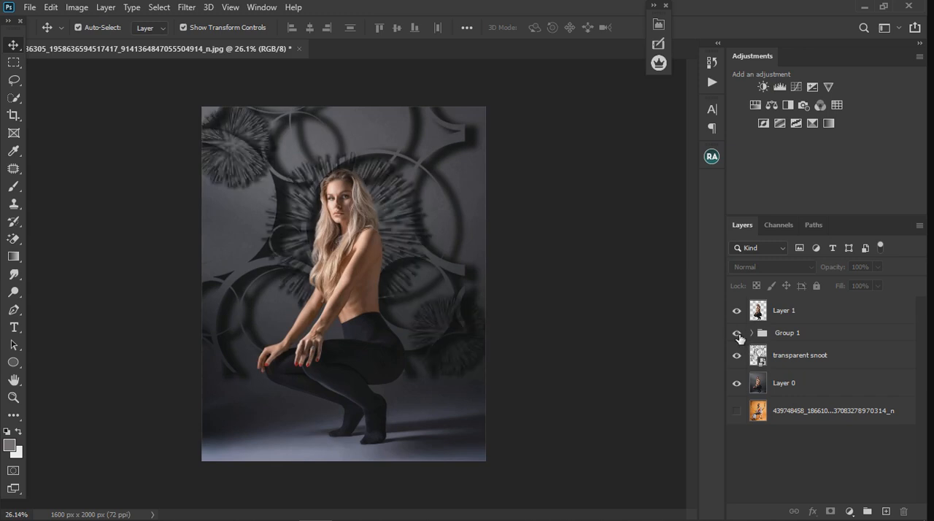
pyautogui.click(738, 334)
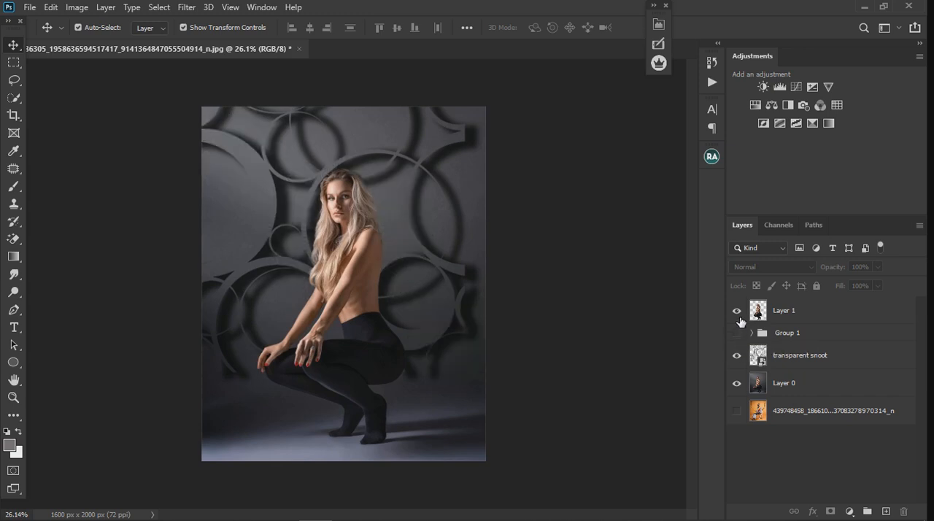
pyautogui.click(737, 356)
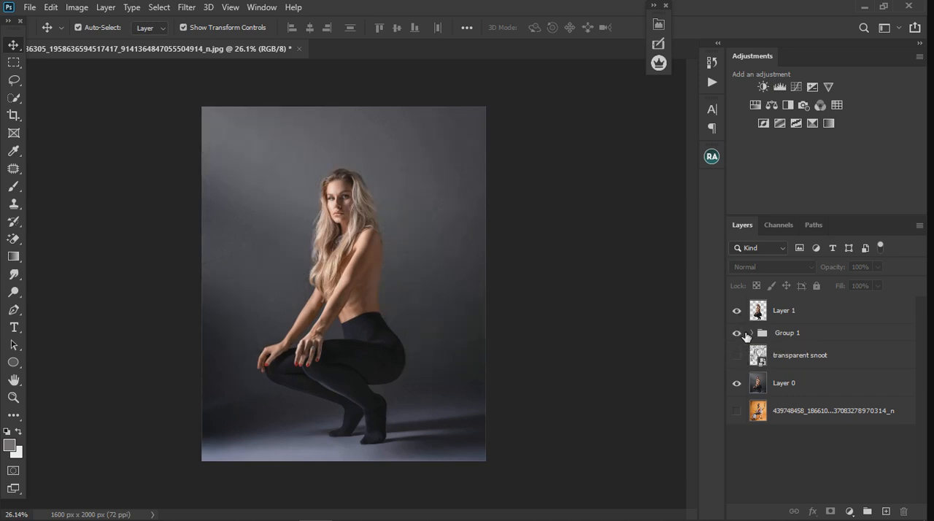